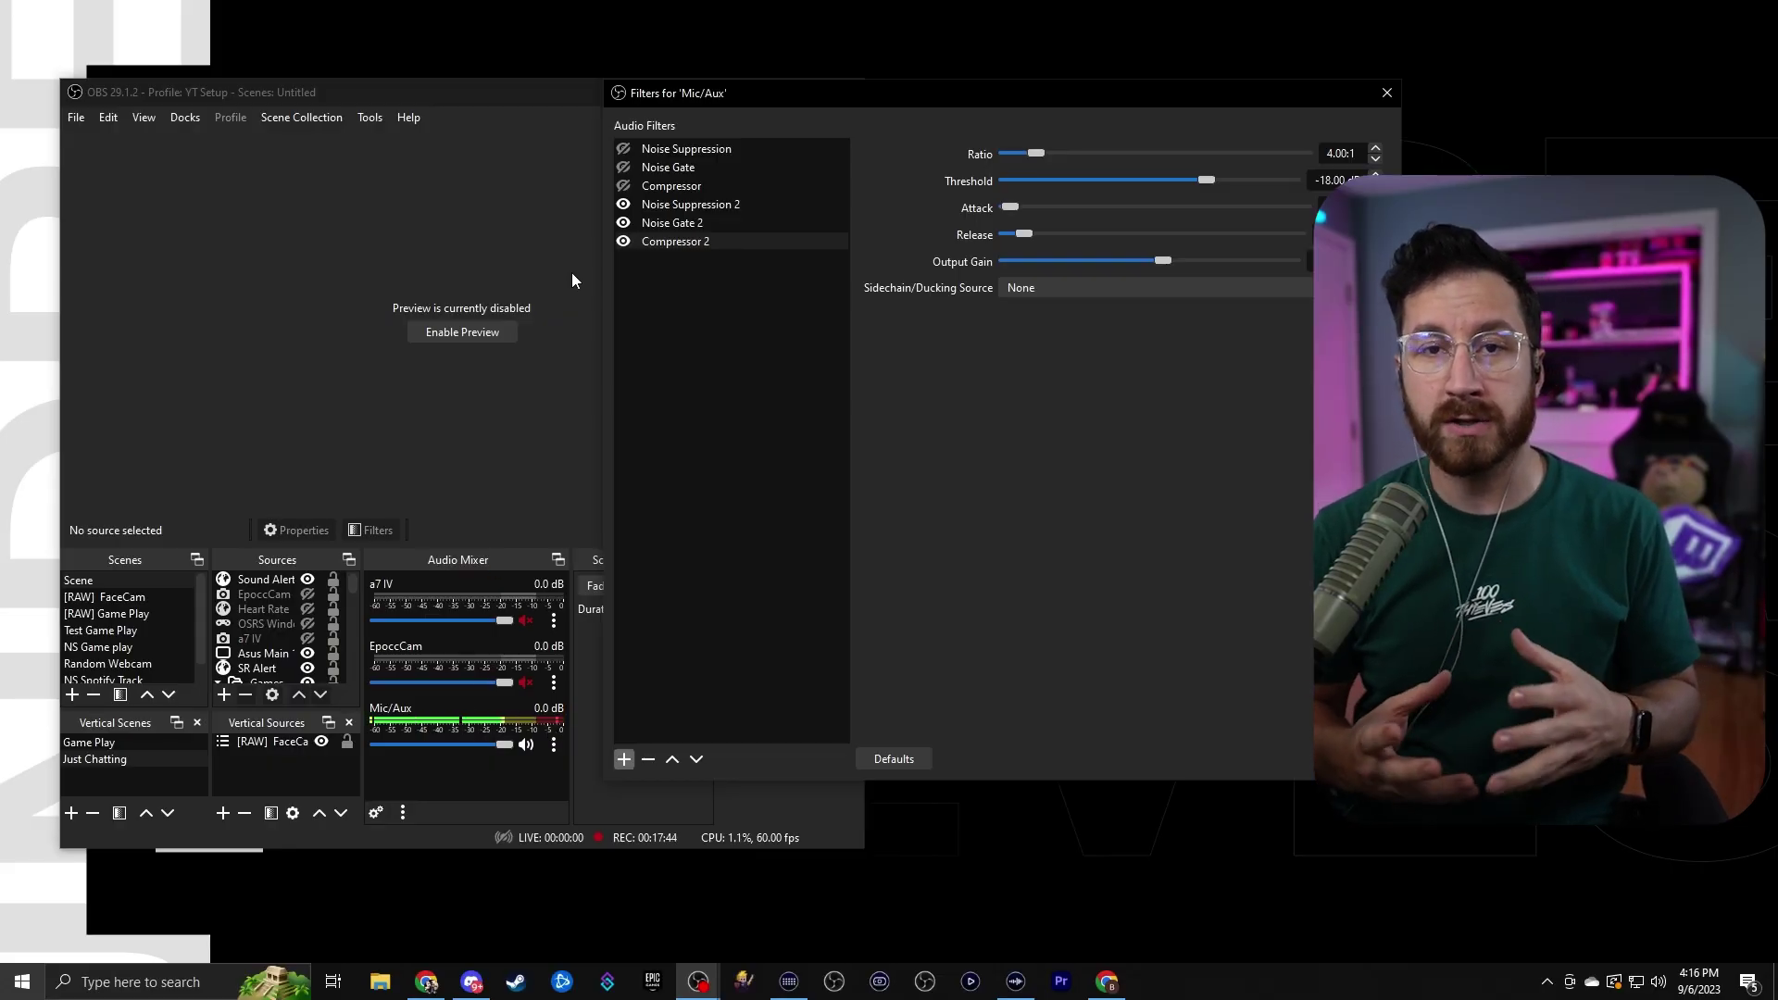
Step: Disable the Compressor 2 filter in the Mic/Aux filters list
{"action": "left_click", "coordinate": [623, 241]}
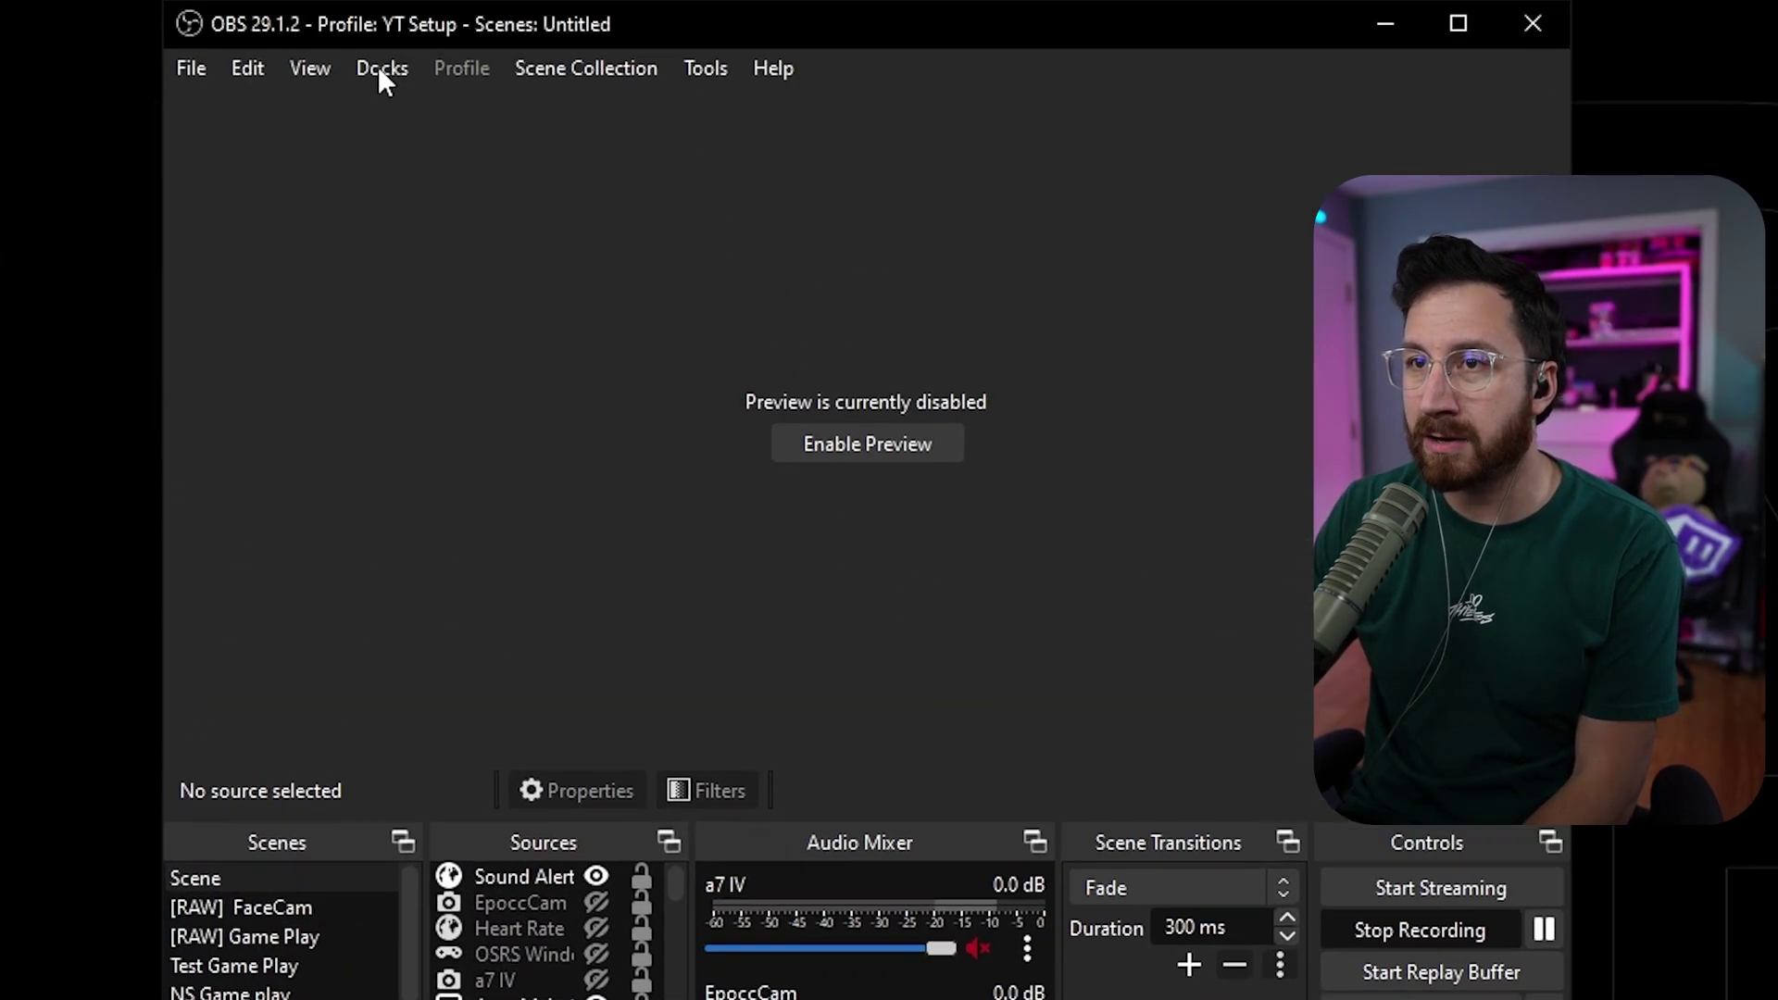
{"action": "left_click", "coordinate": [380, 69]}
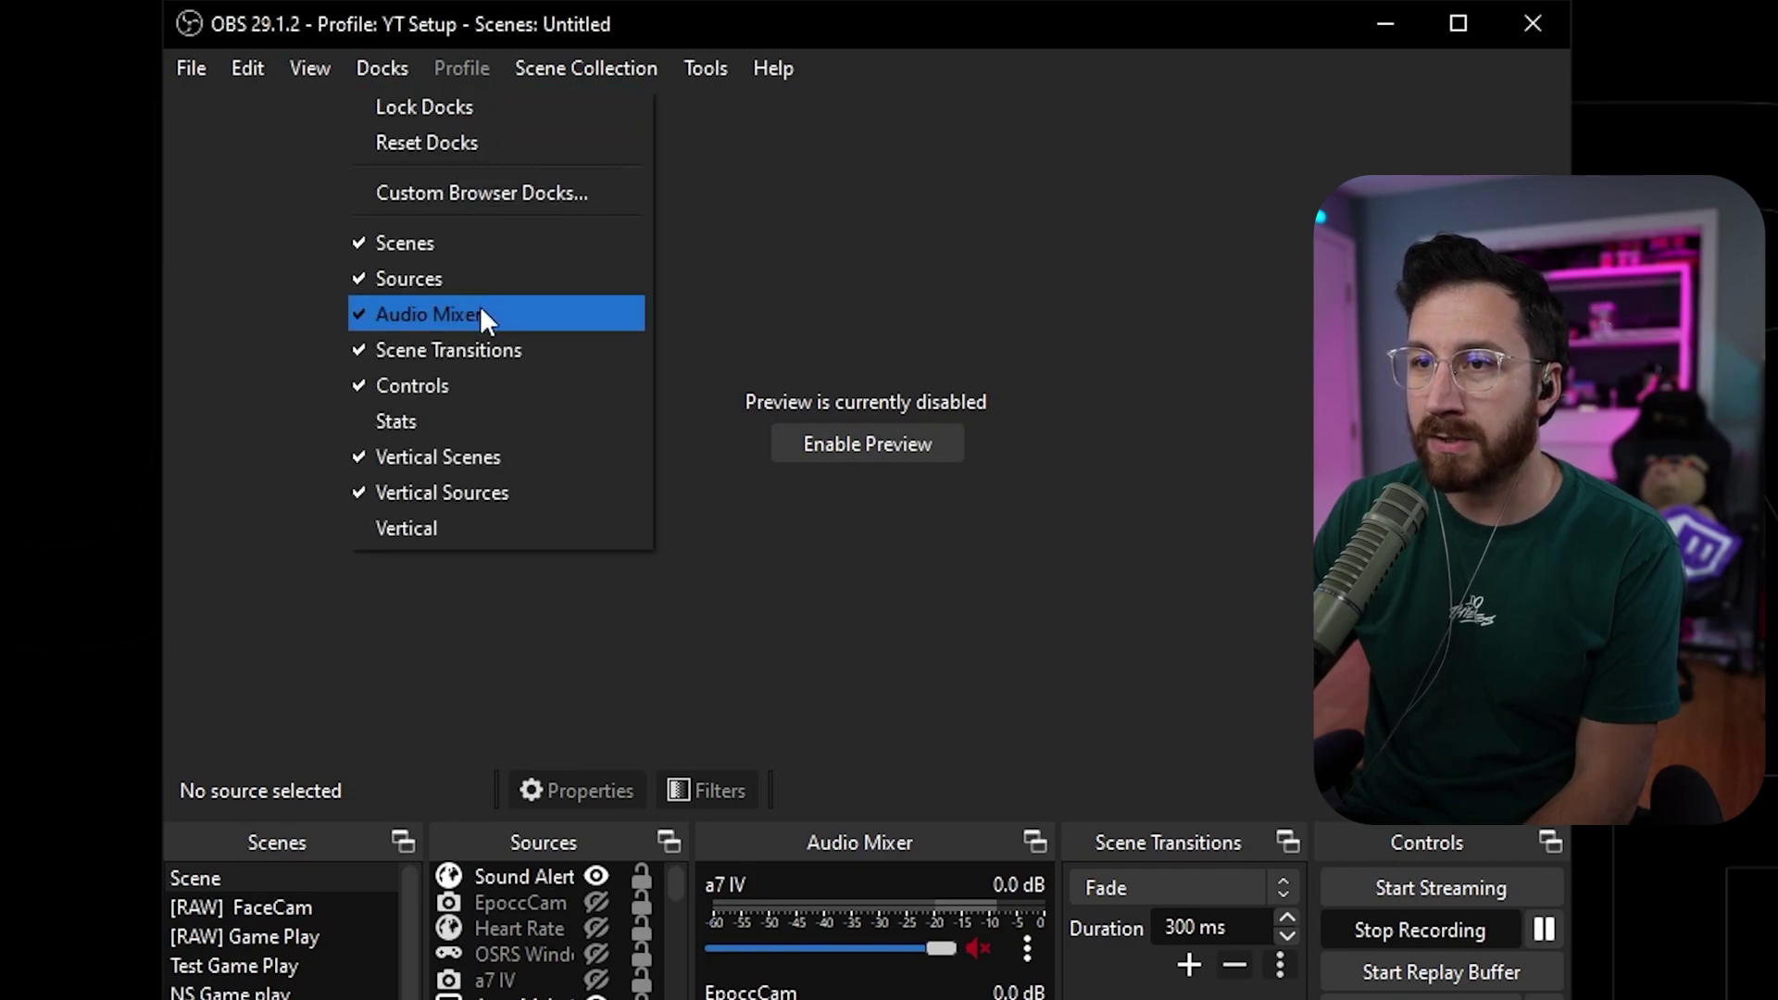
{"action": "left_click", "coordinate": [819, 628]}
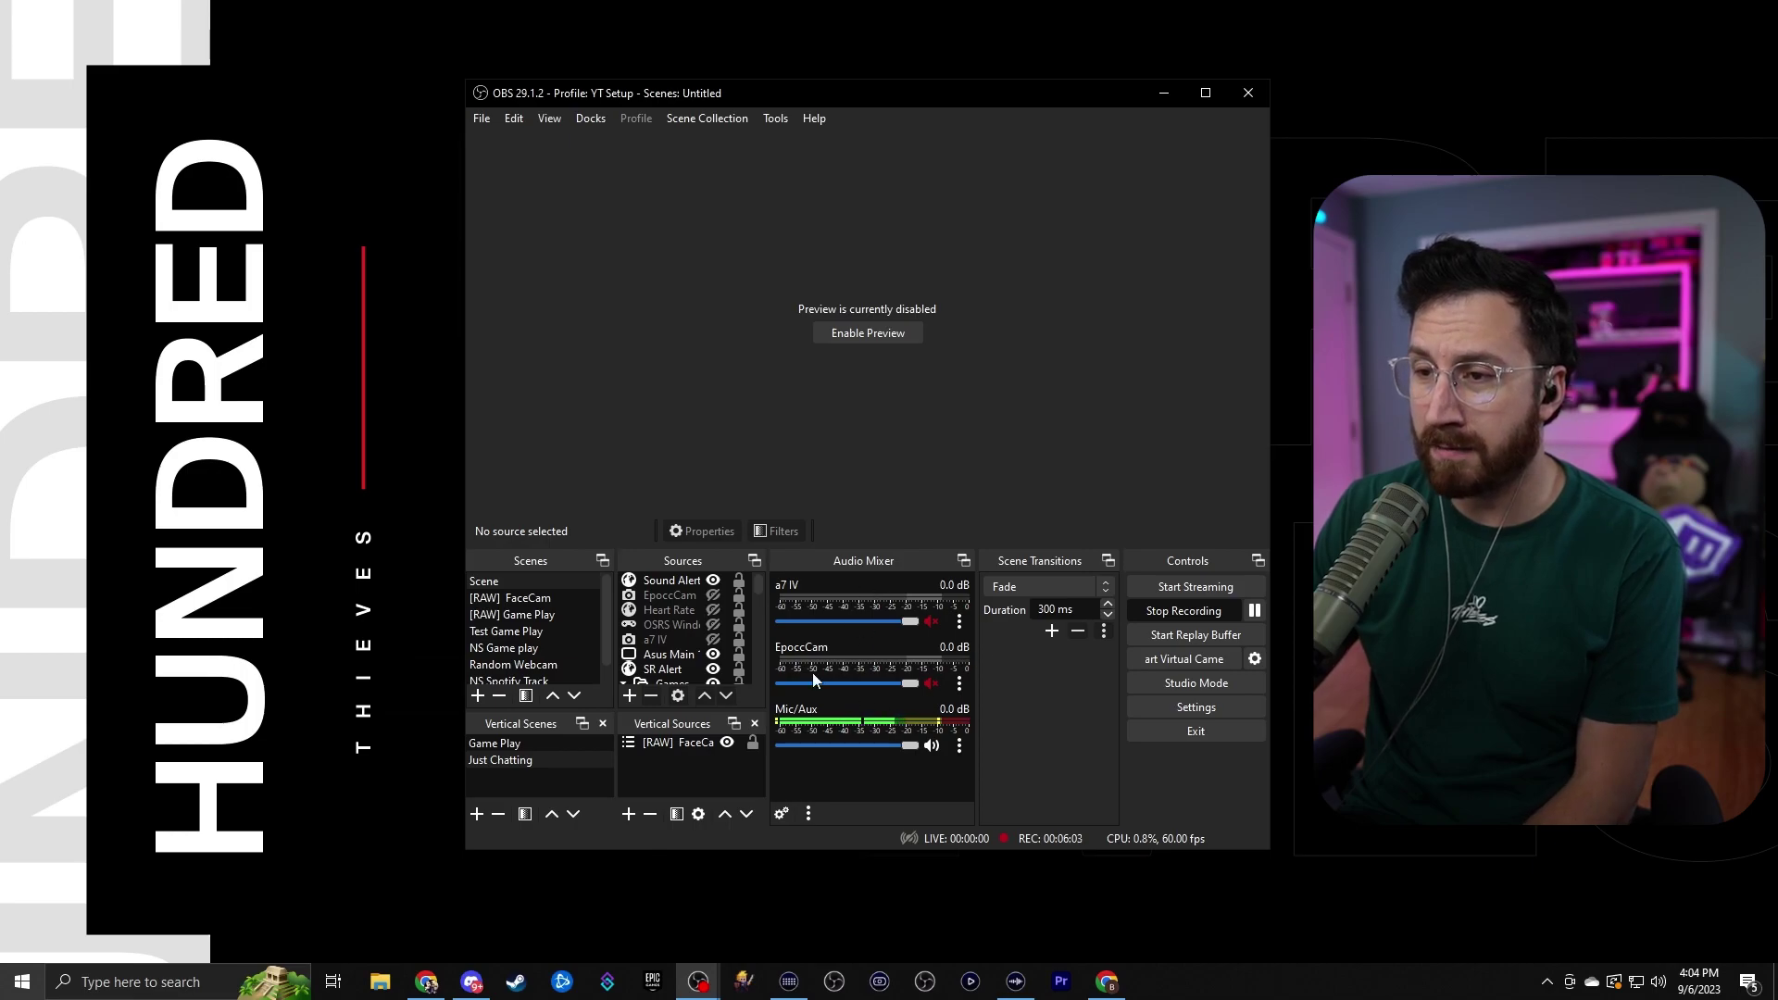
{"action": "right_click", "coordinate": [850, 584]}
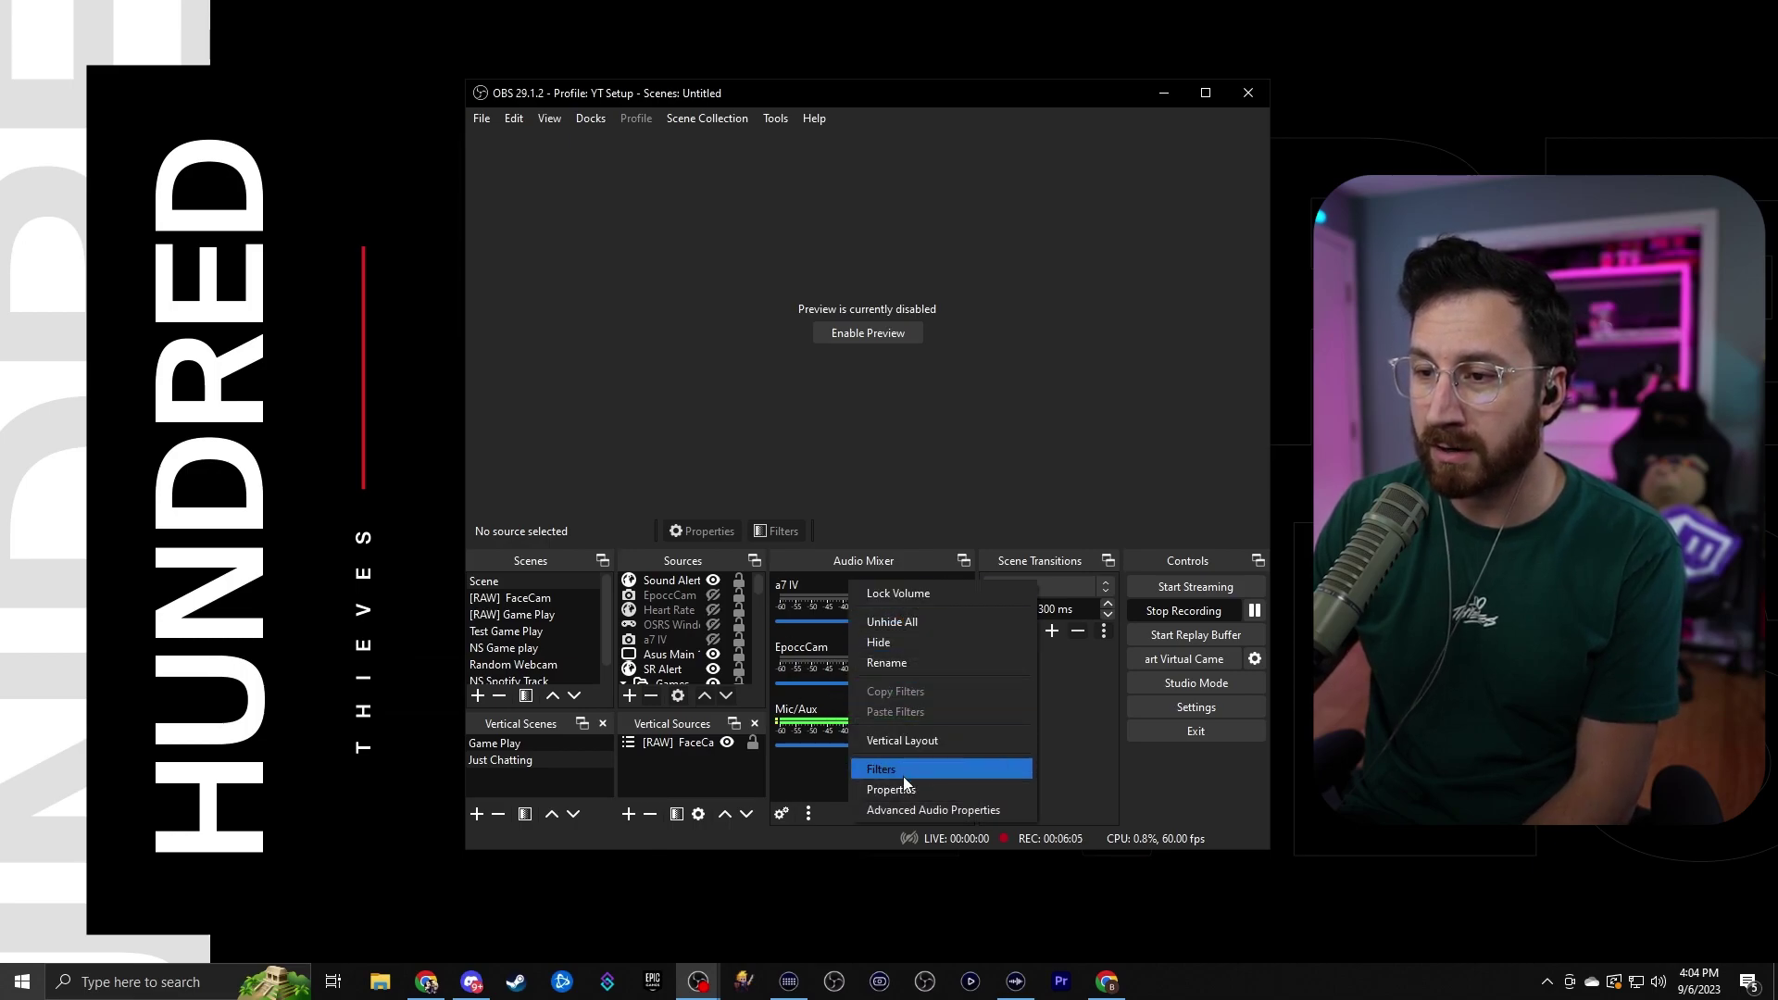
{"action": "left_click", "coordinate": [920, 743]}
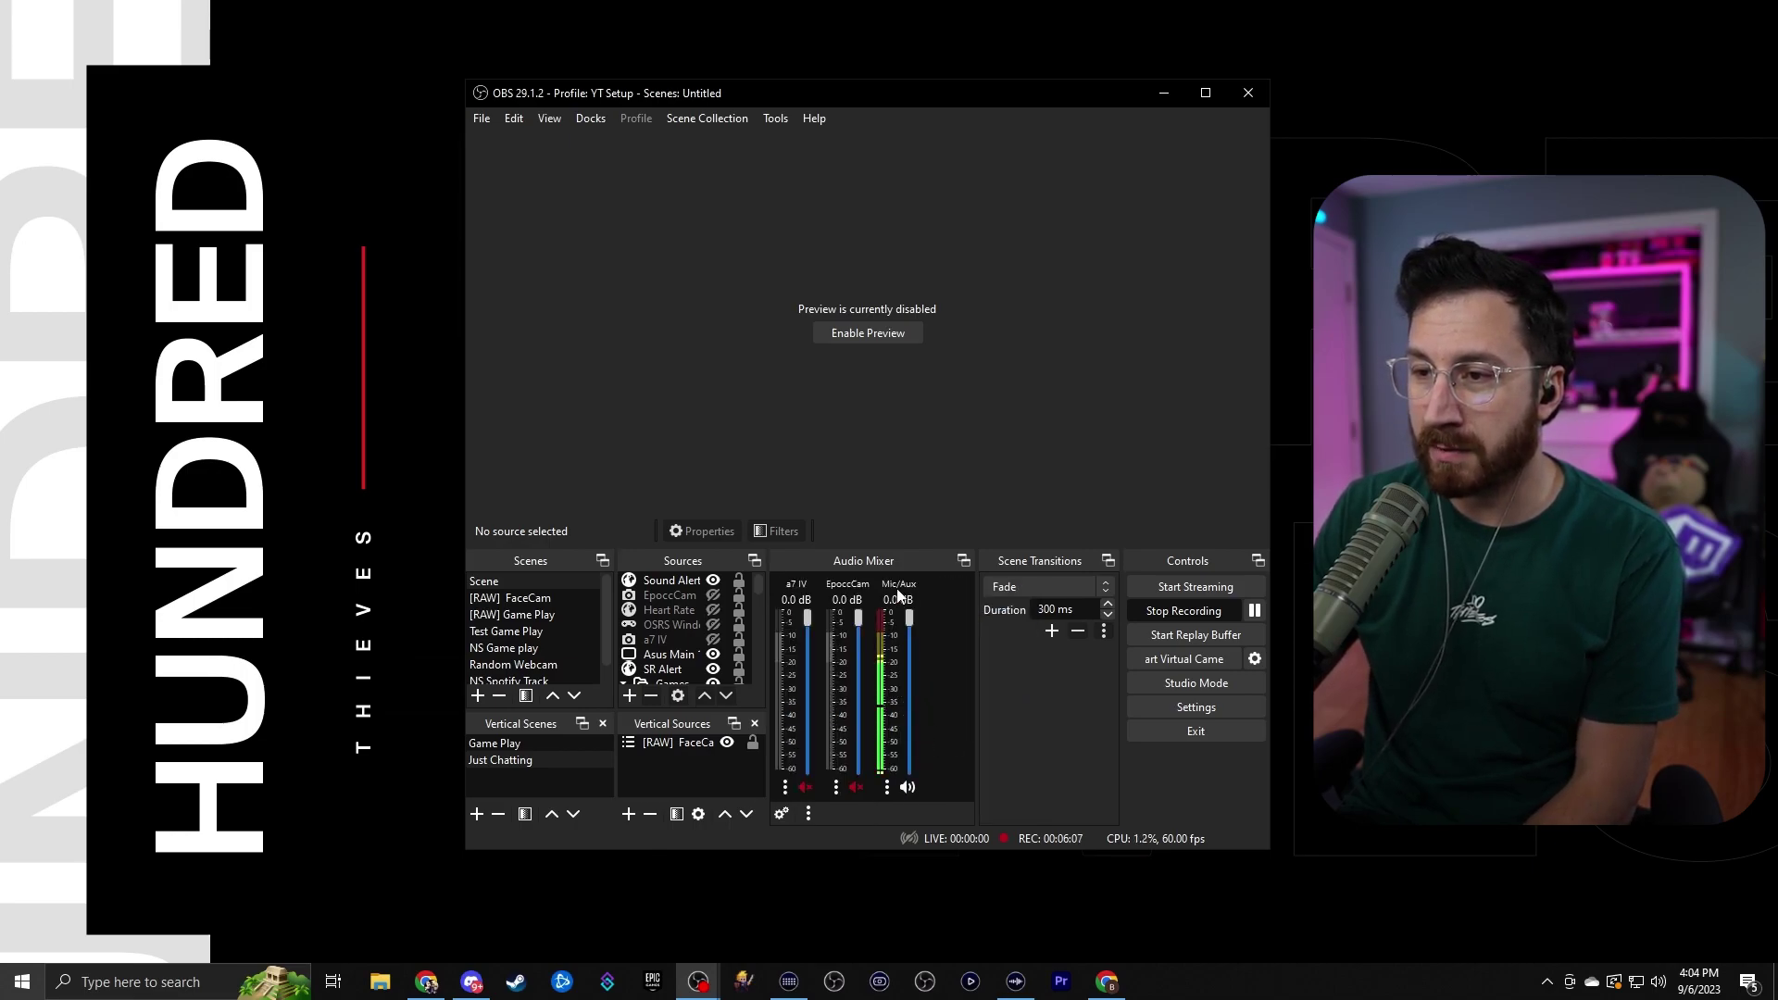
{"action": "right_click", "coordinate": [939, 643]}
{"action": "left_click", "coordinate": [989, 679]}
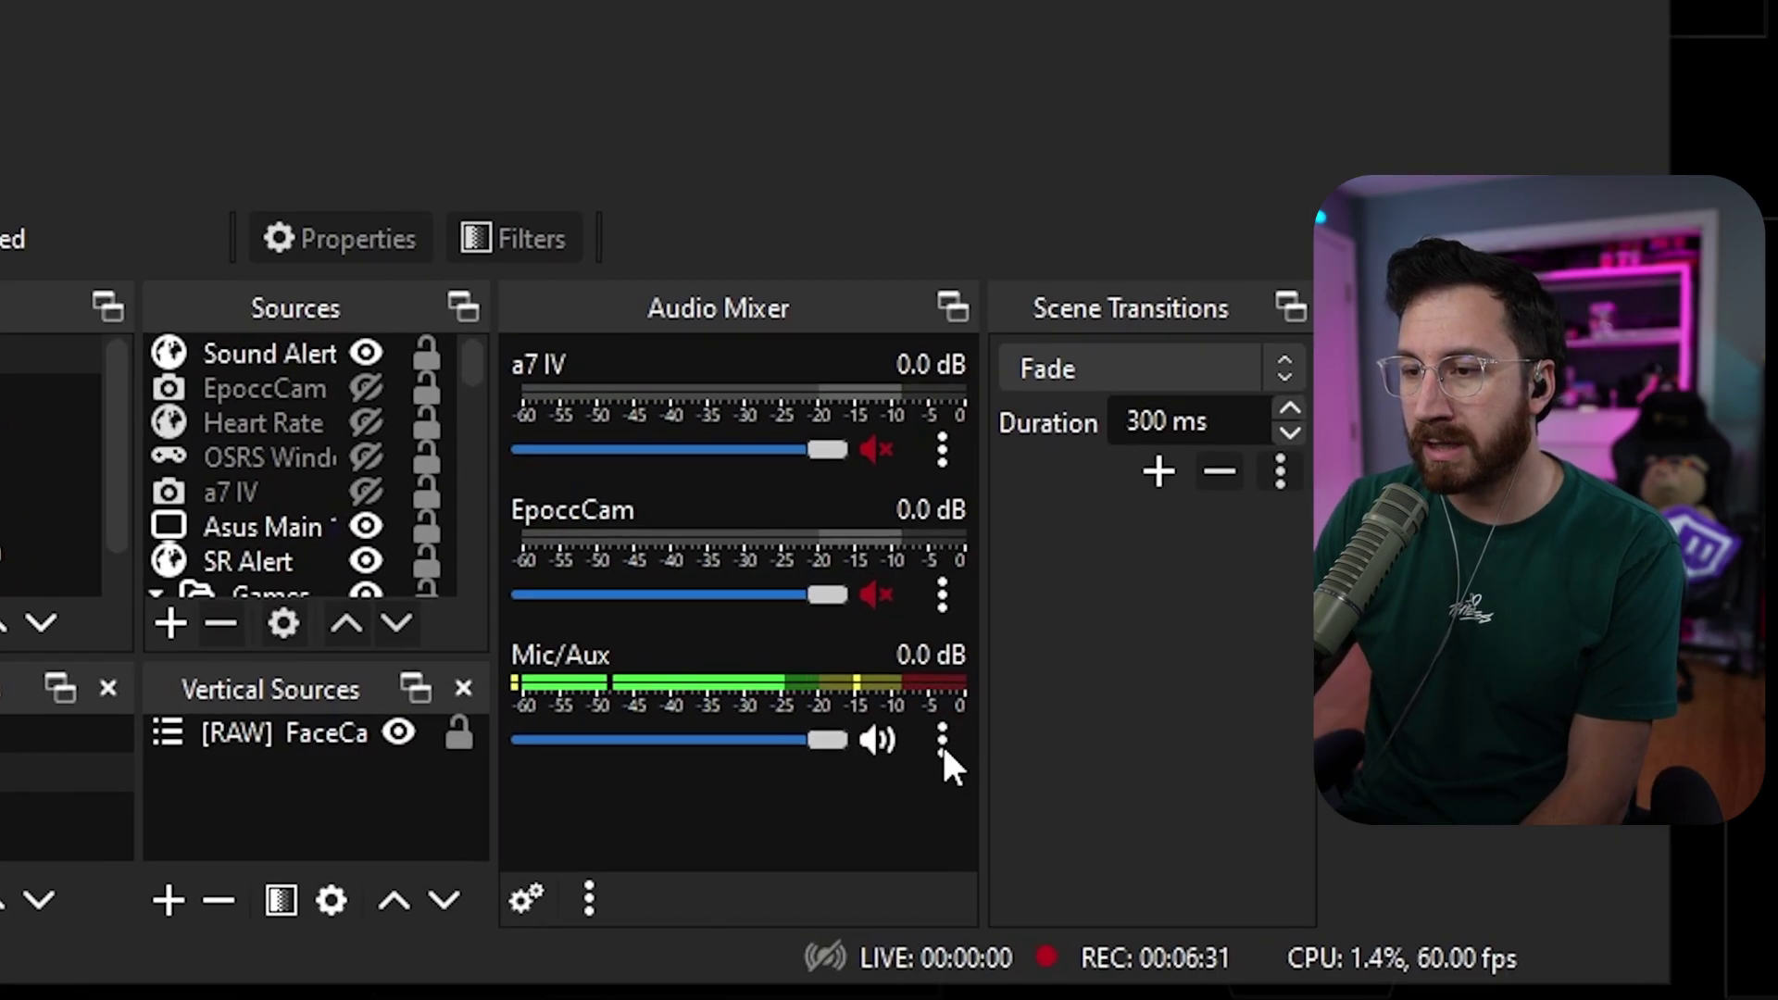
Step: Open the Mic/Aux filters and add a Noise Suppression filter with its default name 'Noise Suppression 2'
{"action": "left_click", "coordinate": [959, 745]}
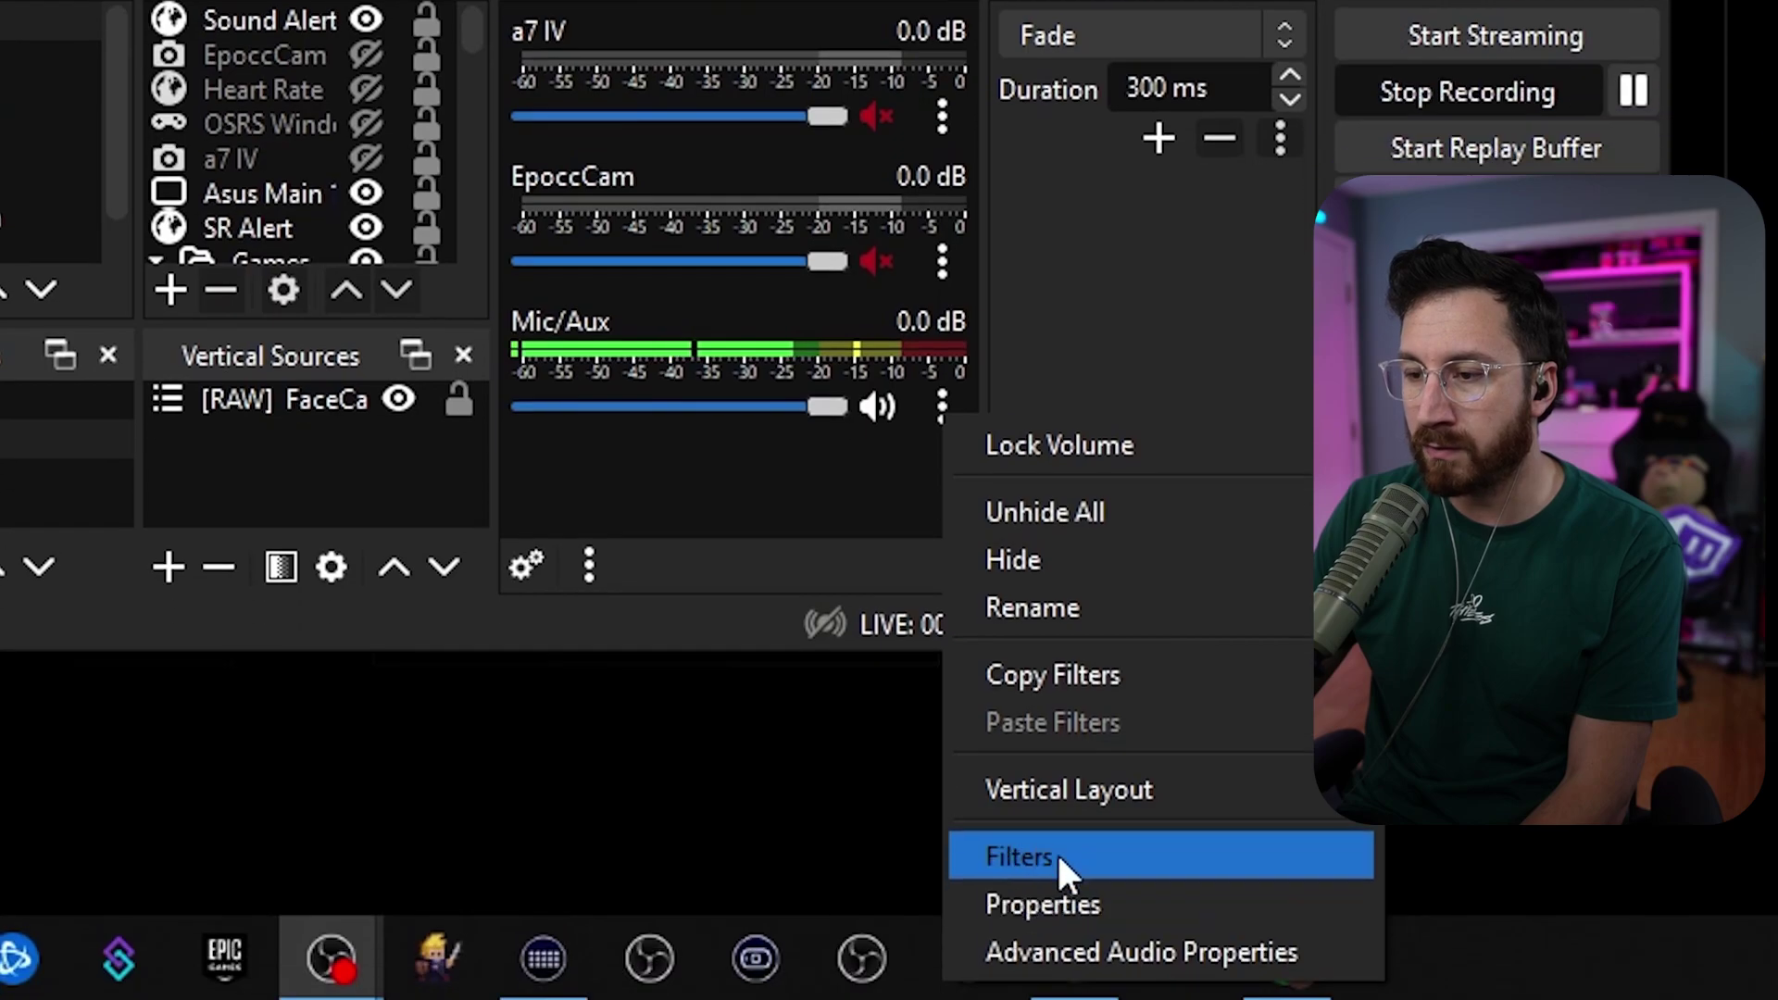
{"action": "left_click", "coordinate": [1058, 999]}
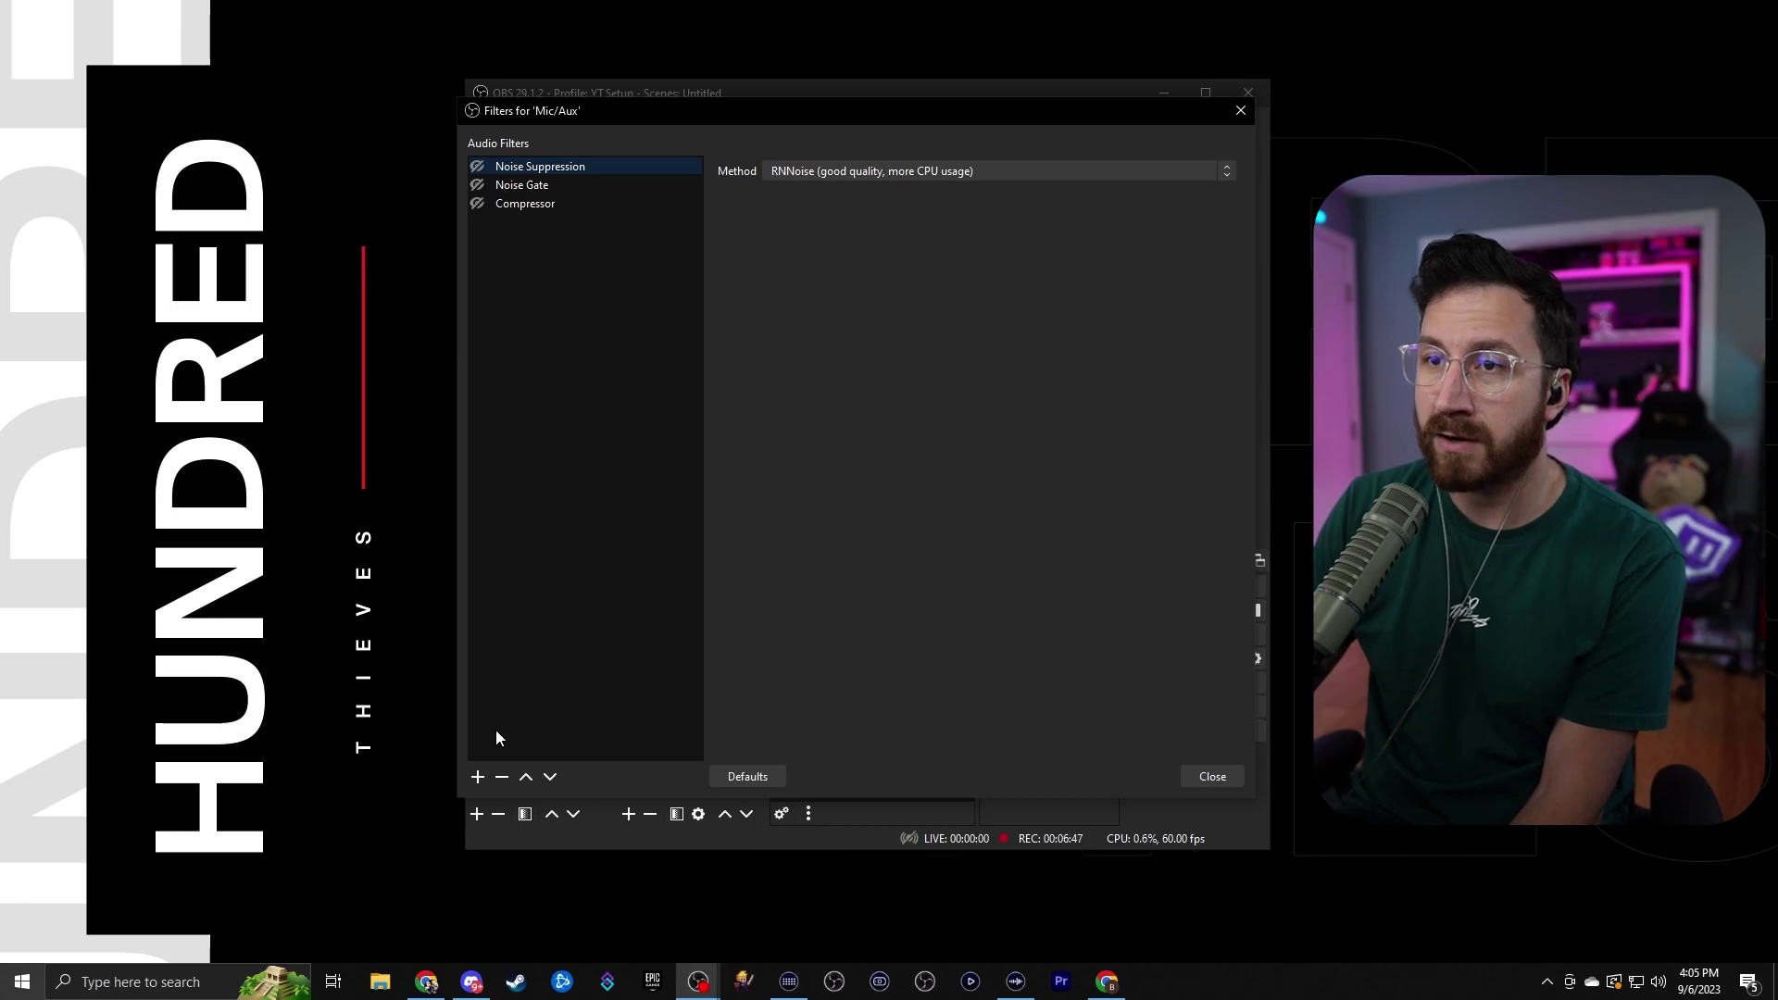
{"action": "left_click", "coordinate": [478, 778]}
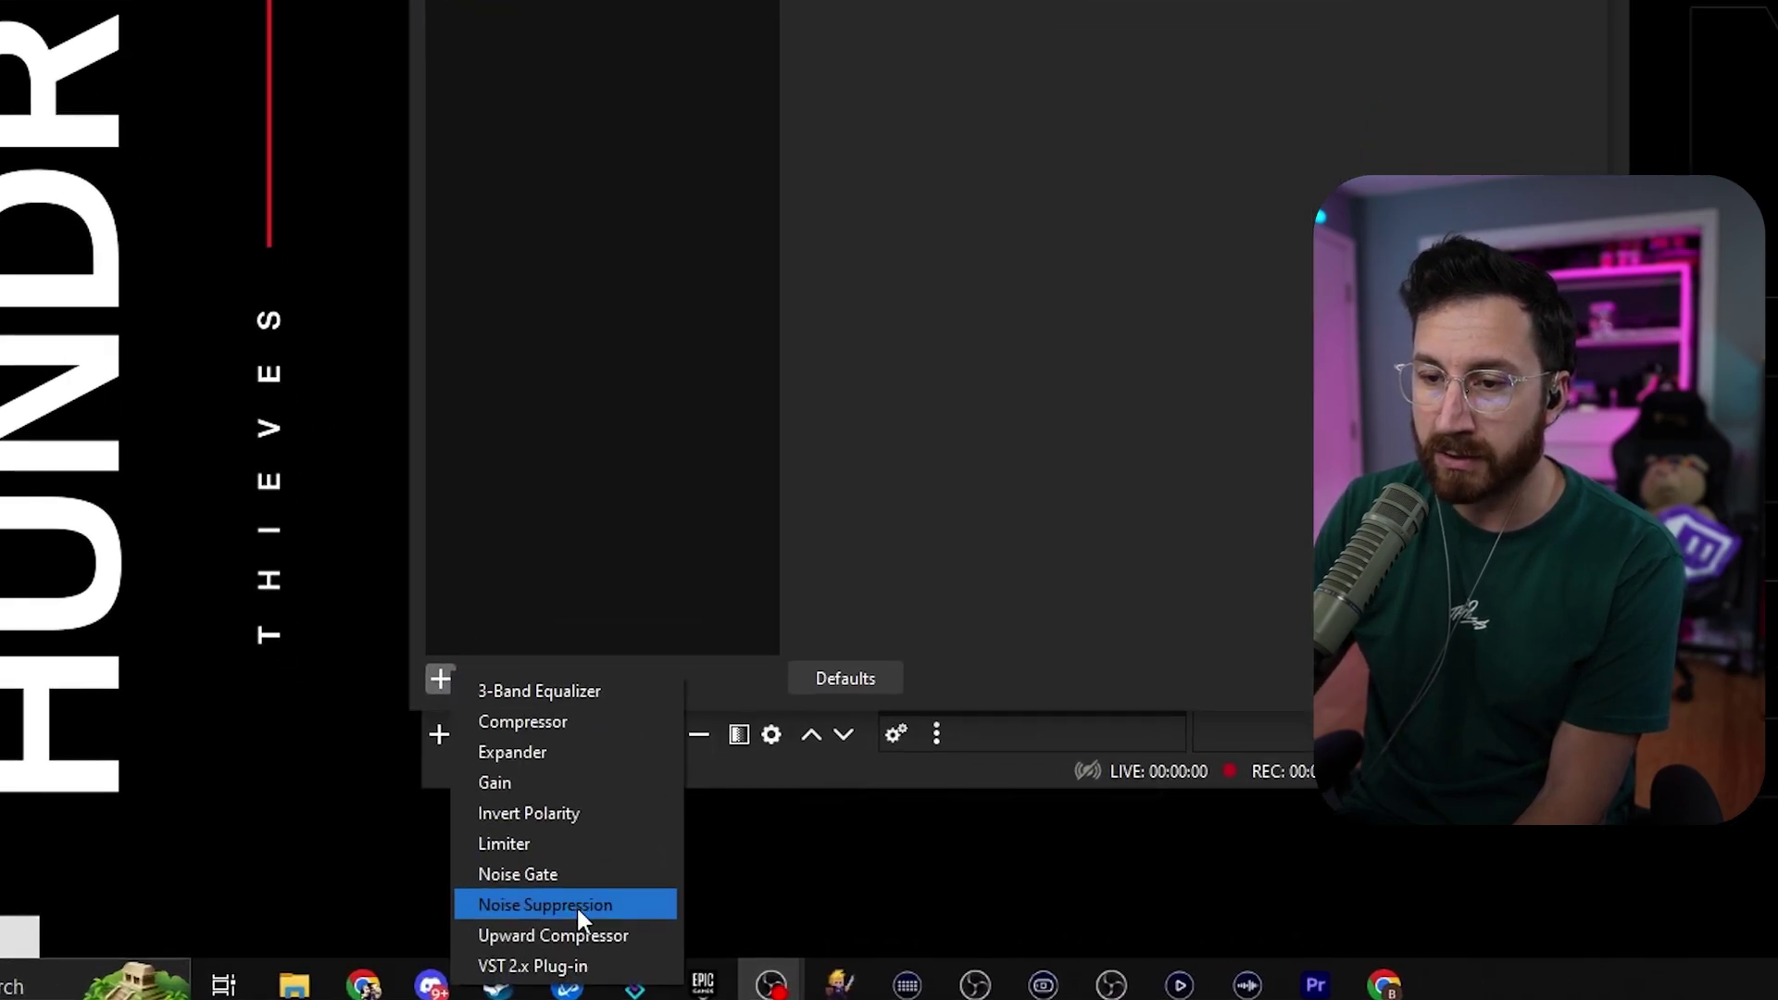
{"action": "left_click", "coordinate": [569, 928]}
{"action": "left_click", "coordinate": [938, 309]}
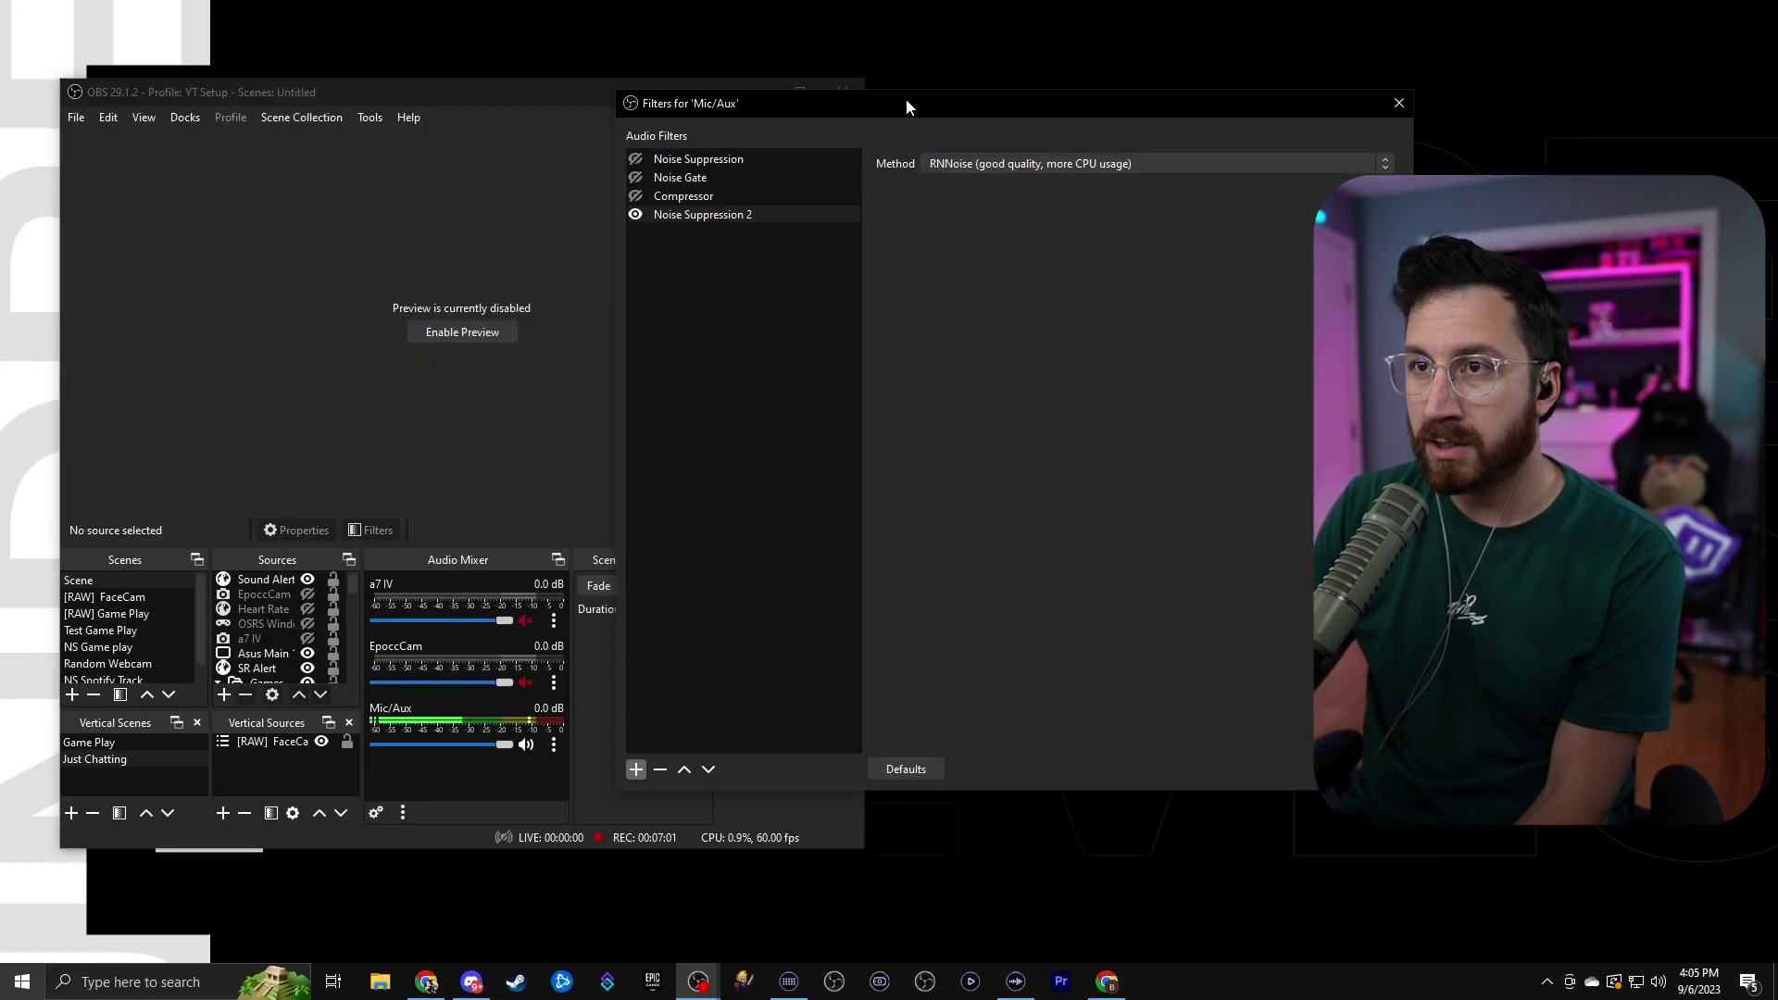
{"action": "left_click_drag", "start_coordinate": [906, 98], "coordinate": [896, 93]}
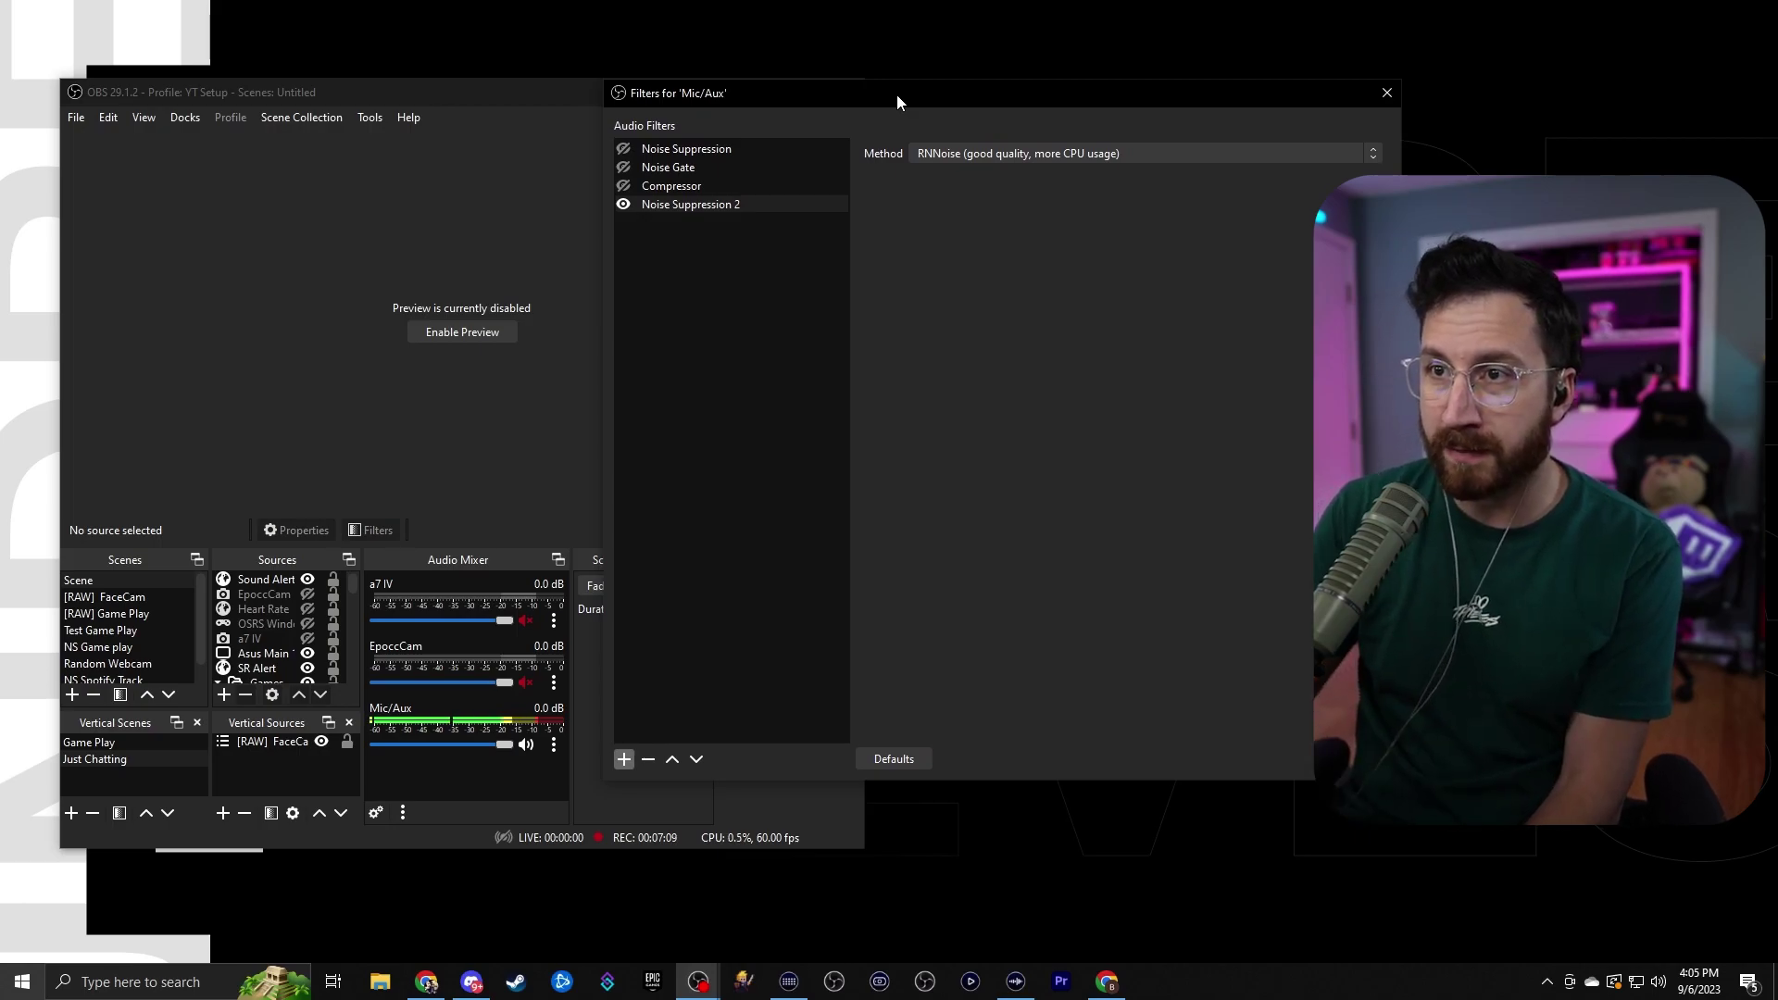
Step: Disable Noise Suppression 2 and keep RNNoise as its suppression method
{"action": "left_click", "coordinate": [626, 206]}
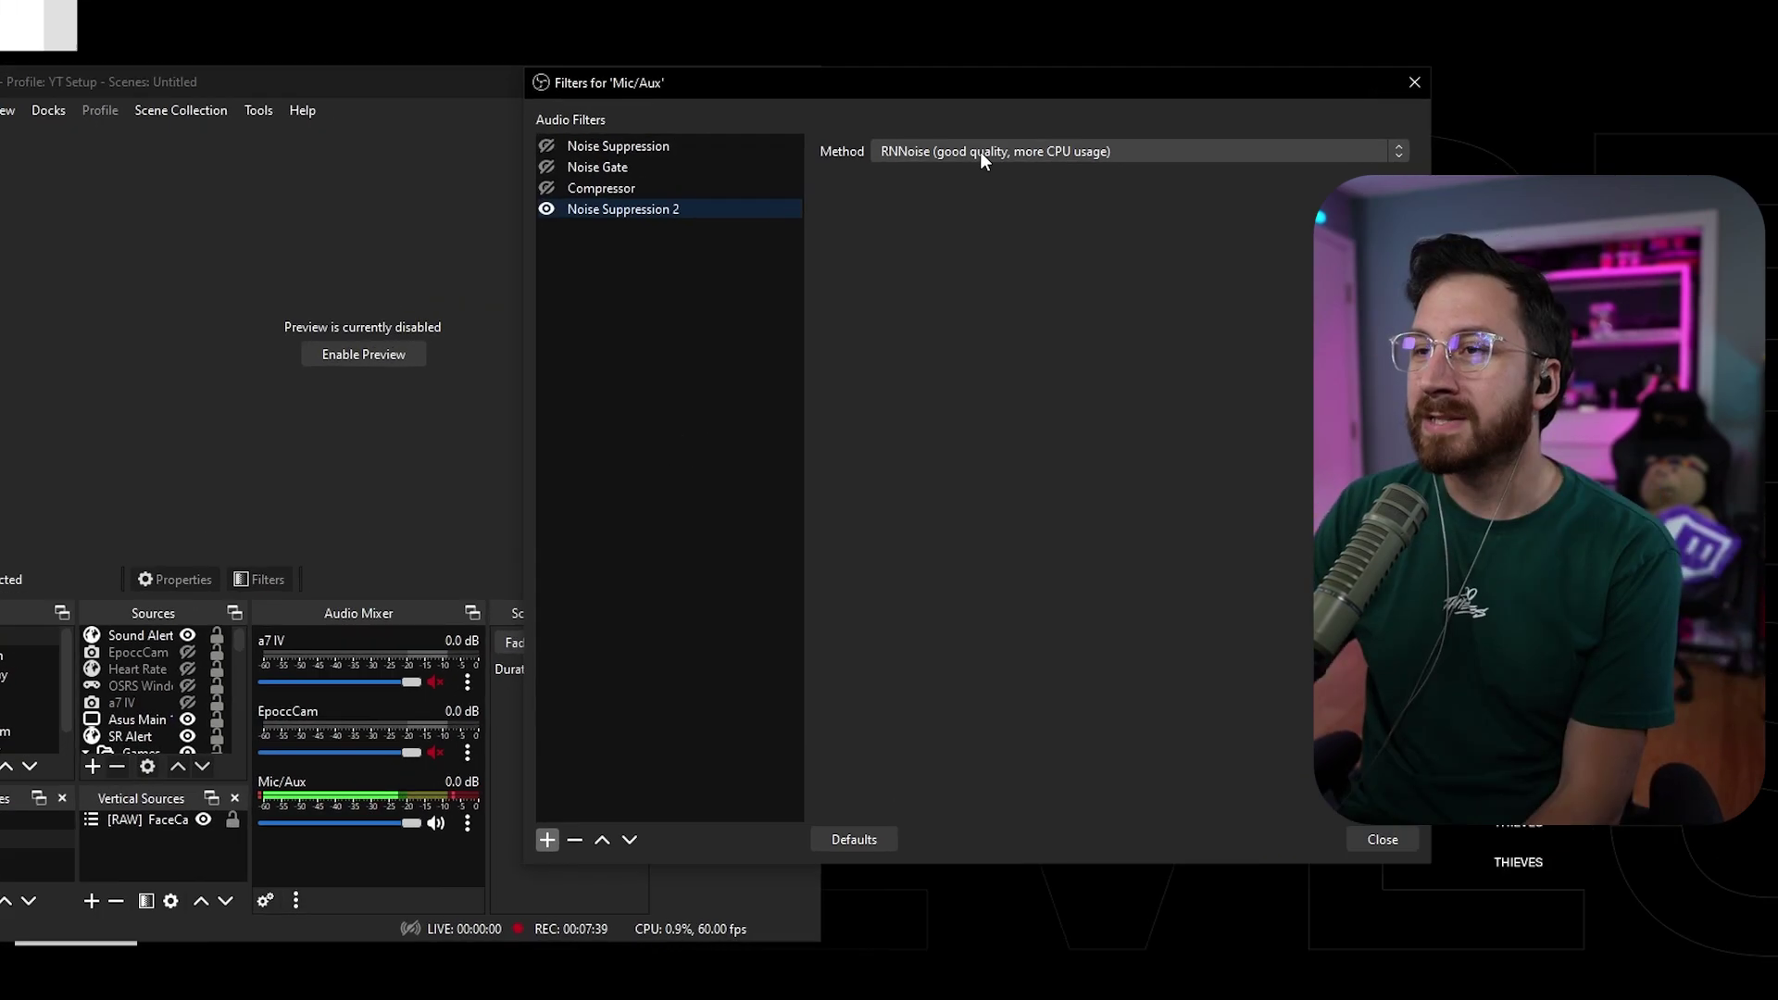
{"action": "left_click", "coordinate": [980, 152]}
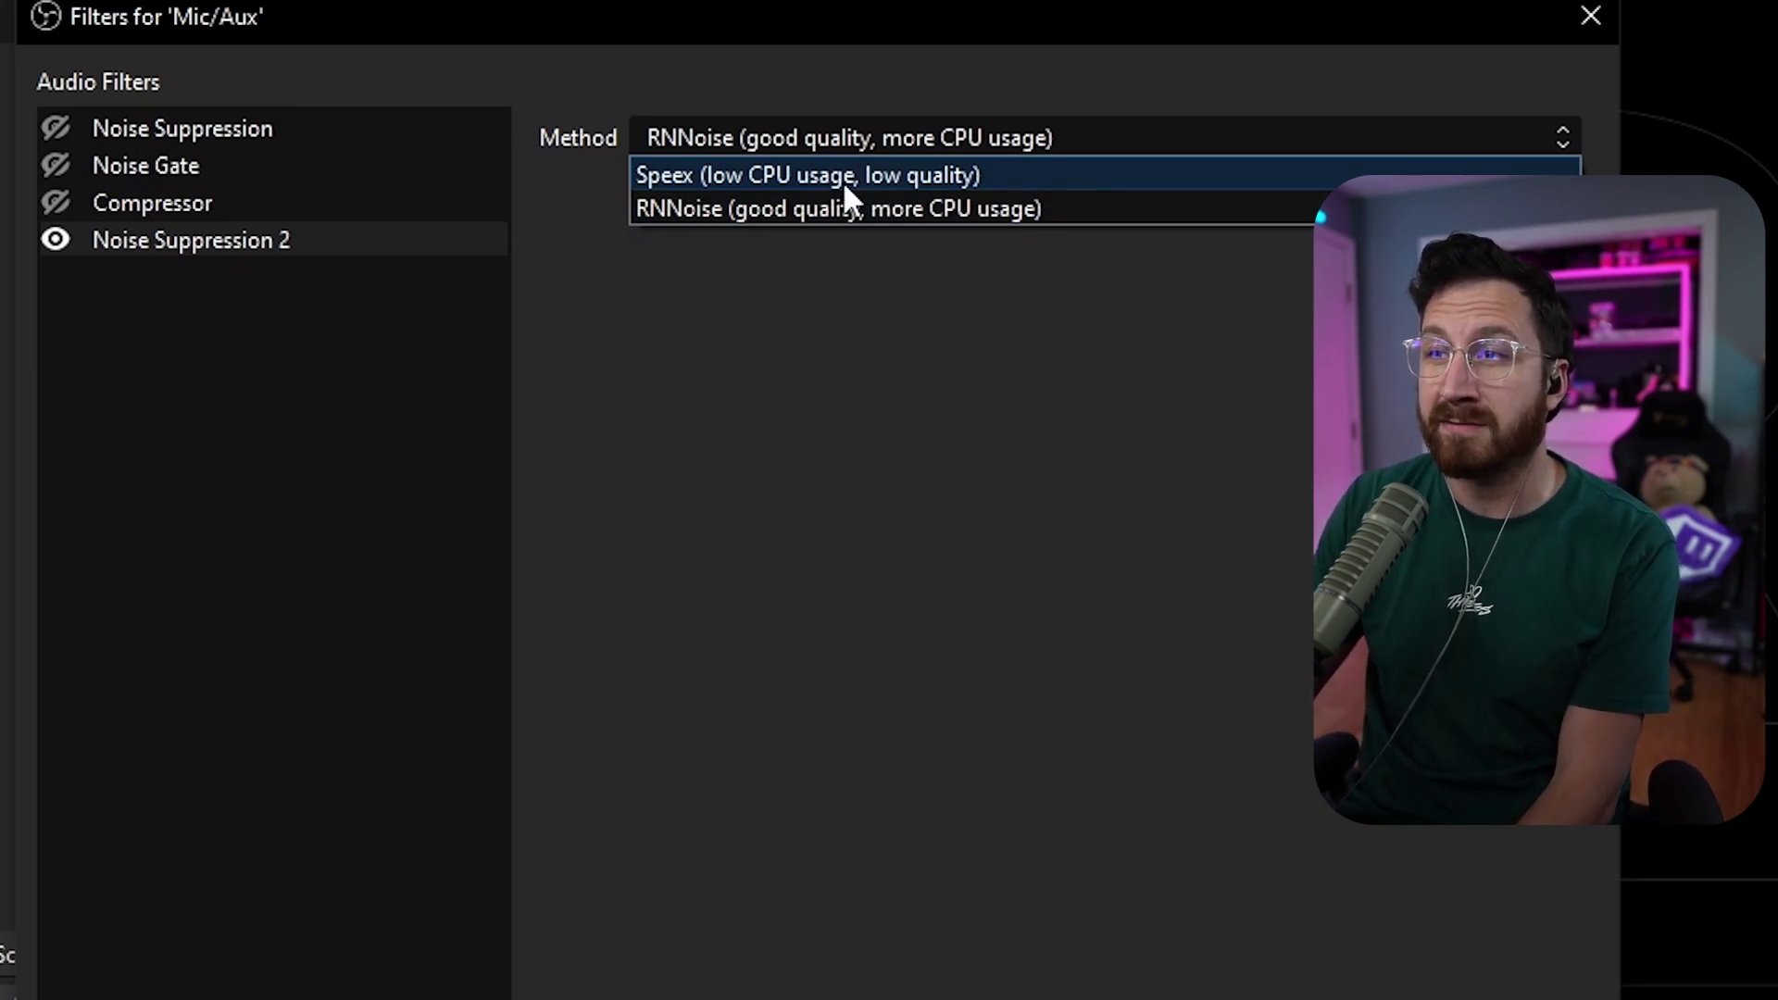
{"action": "left_click", "coordinate": [895, 211]}
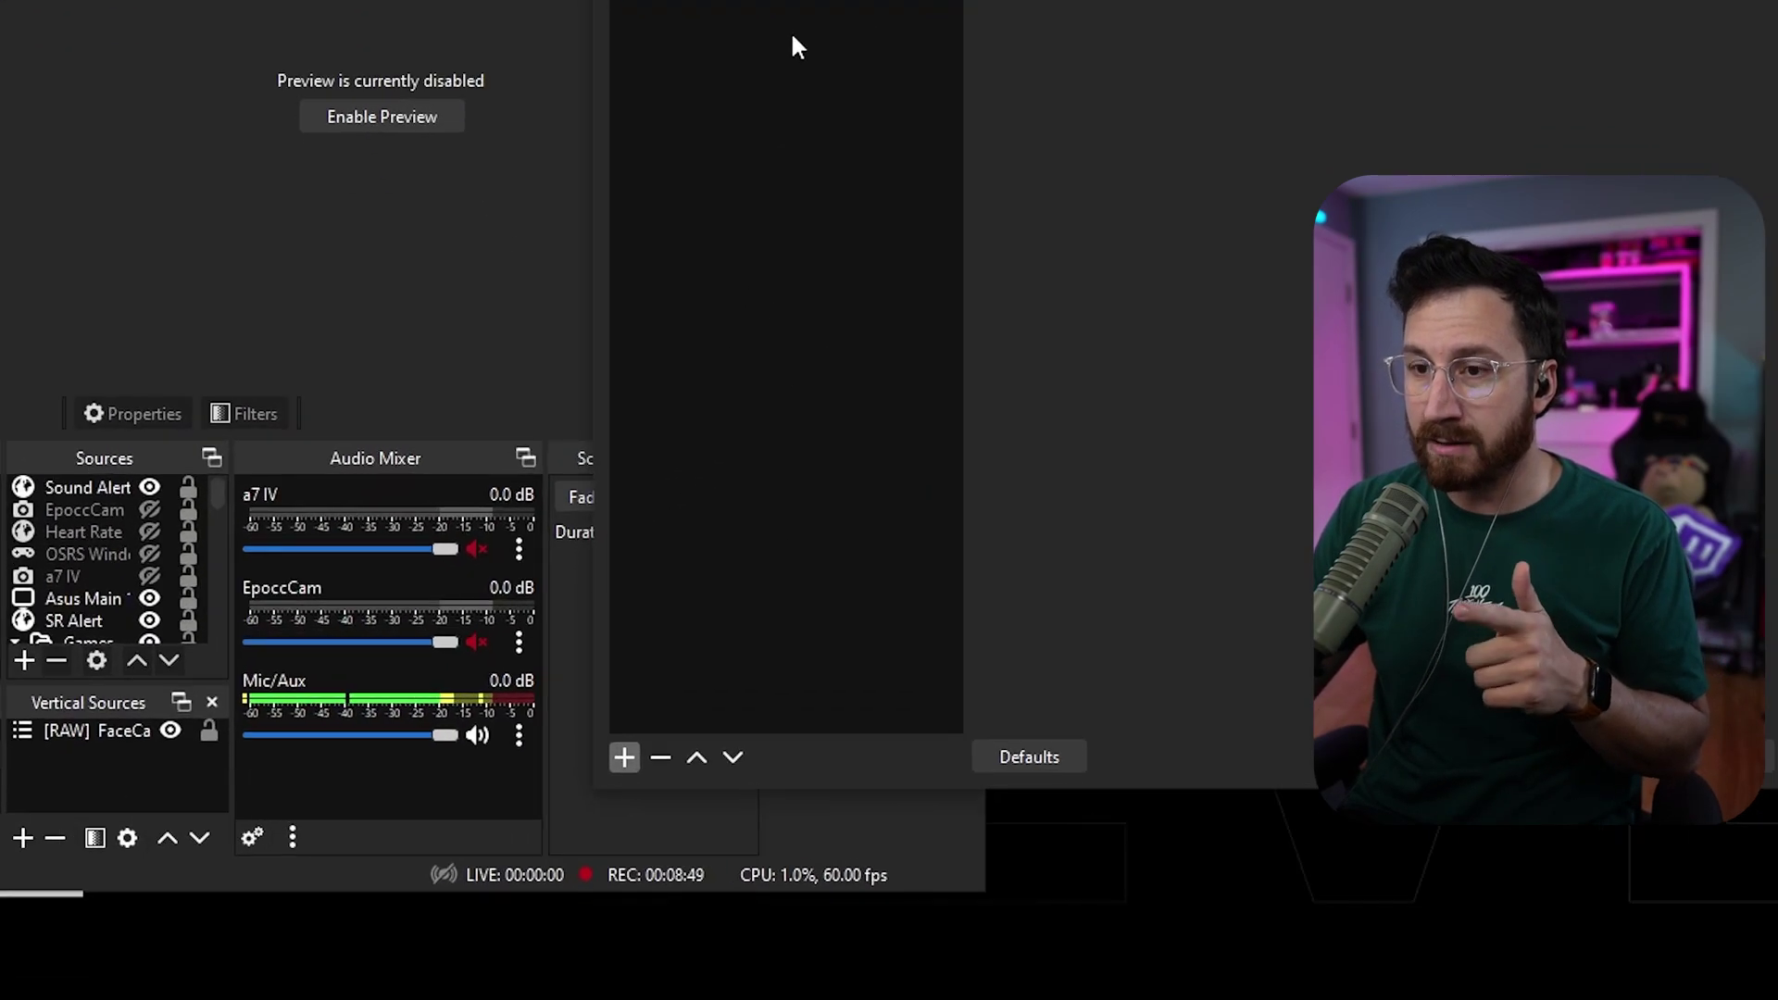
Step: Add a Noise Gate audio filter to Mic/Aux, keeping the name 'Noise Gate 2'
{"action": "left_click", "coordinate": [624, 758]}
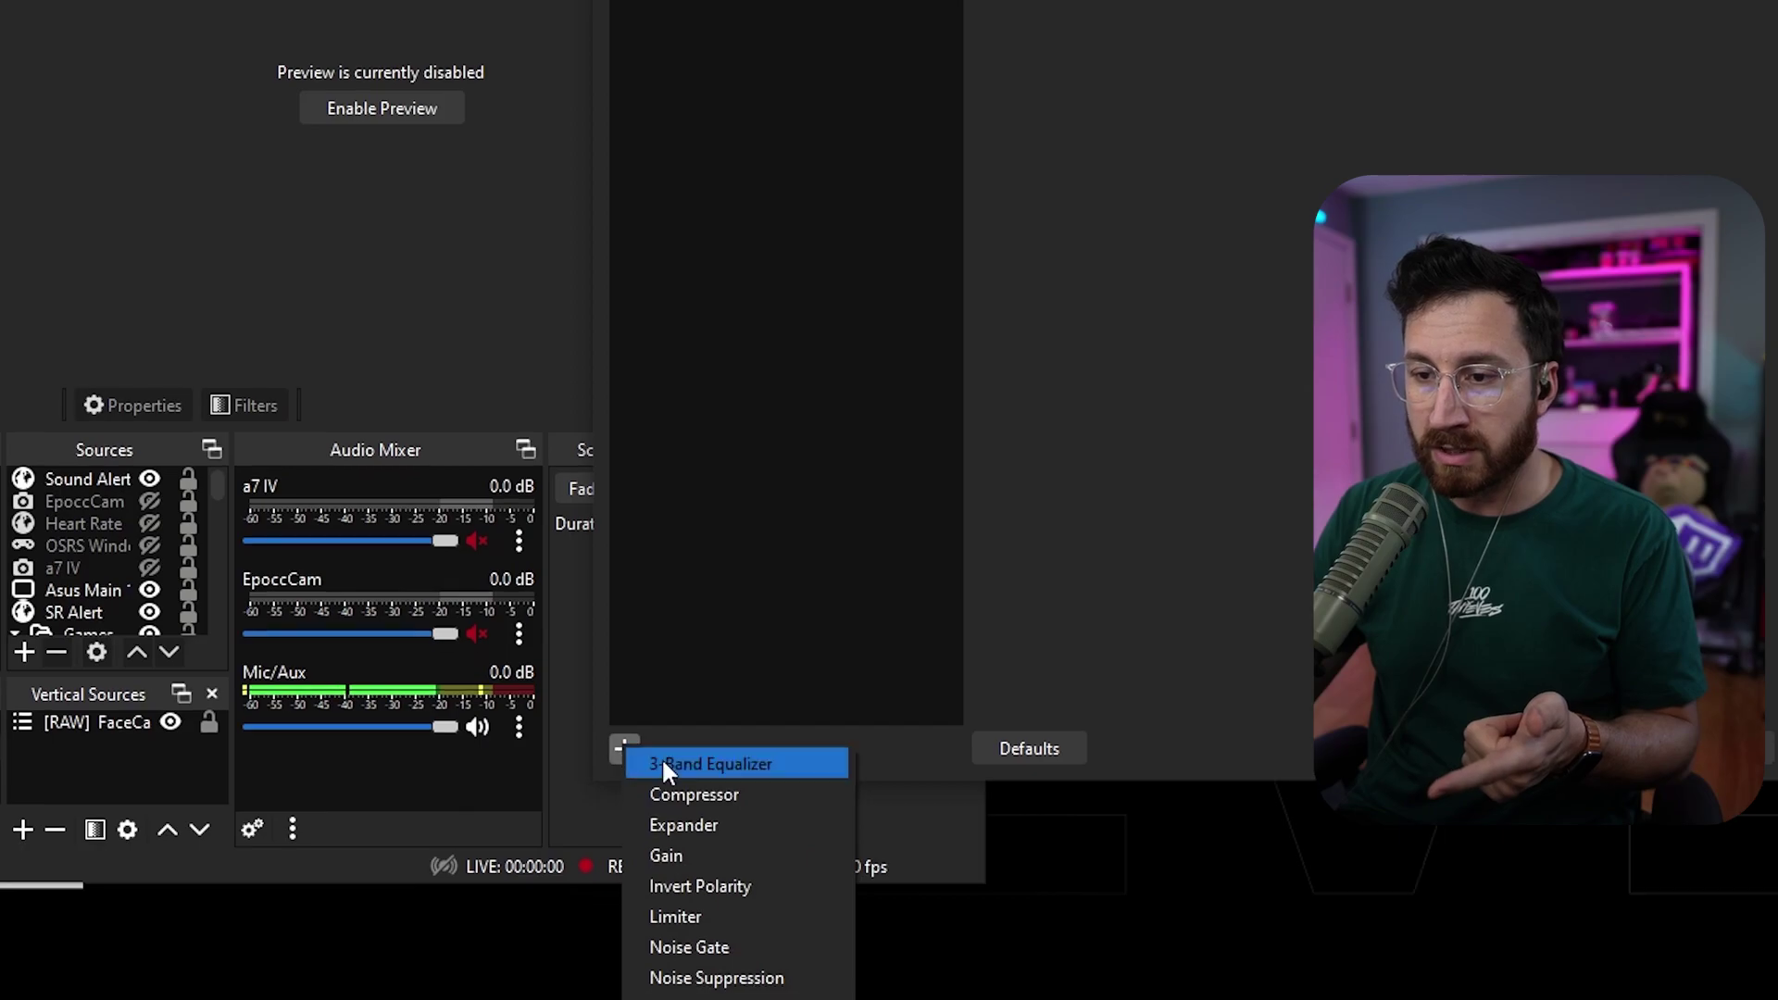
{"action": "left_click", "coordinate": [744, 964]}
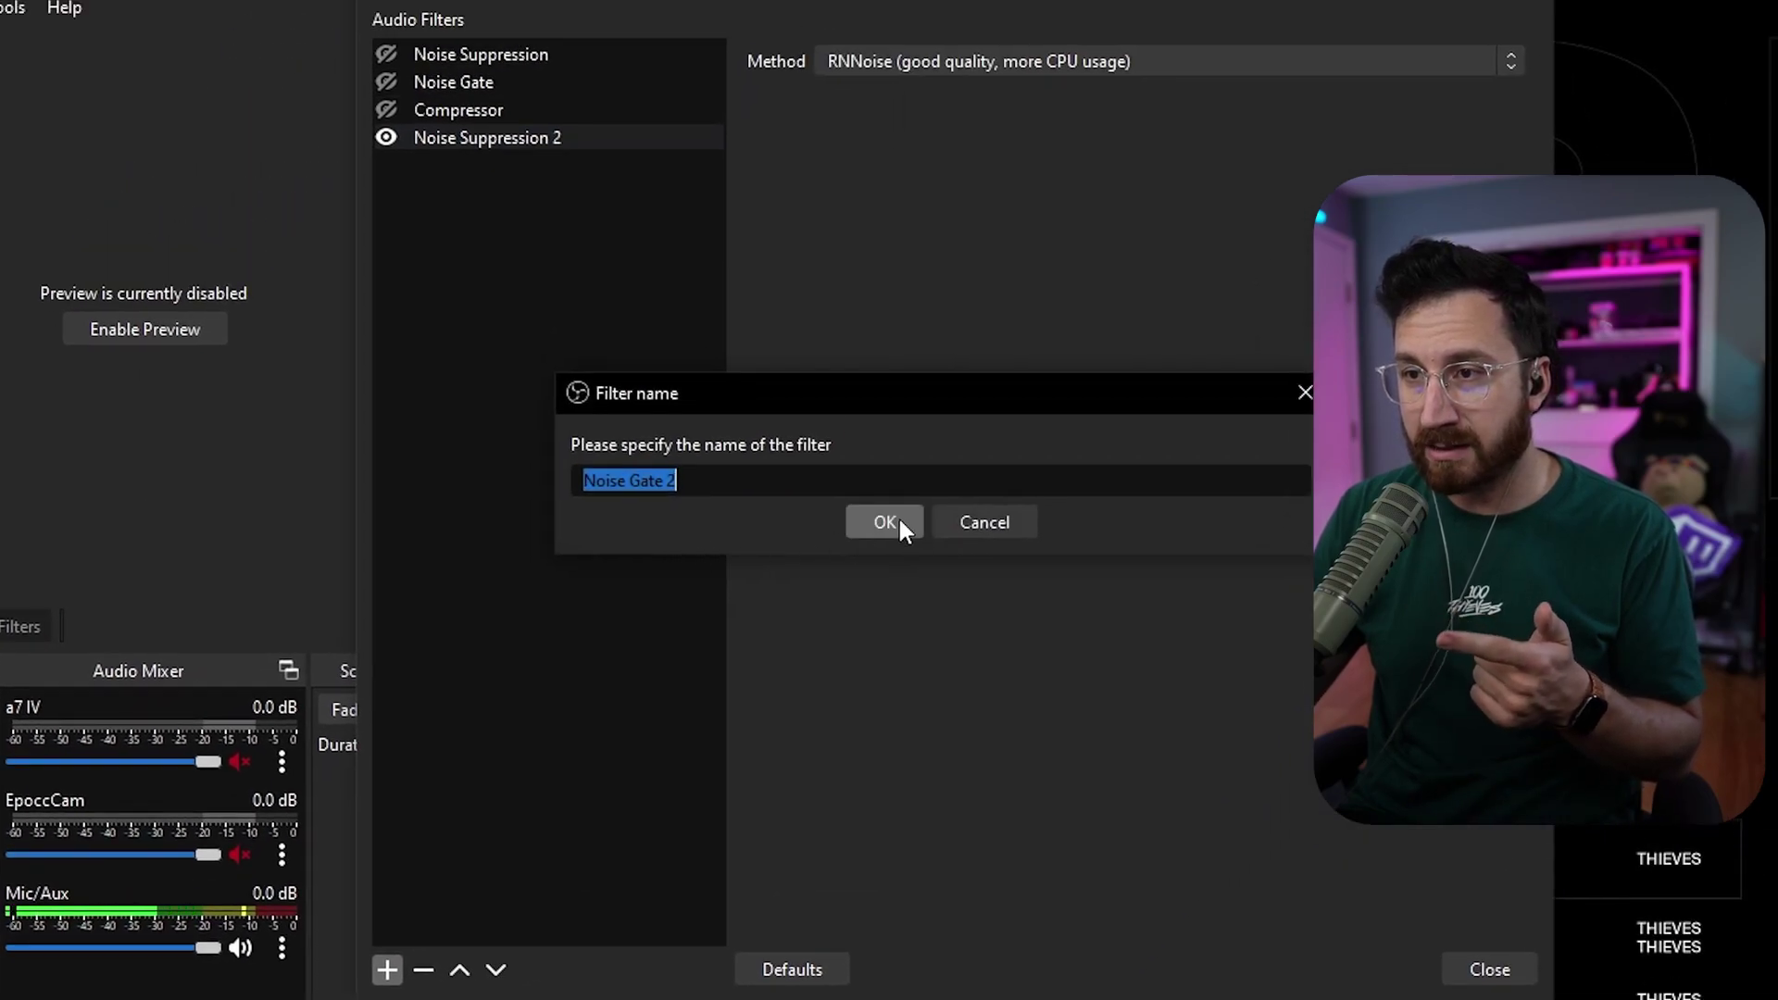
{"action": "left_click", "coordinate": [884, 522]}
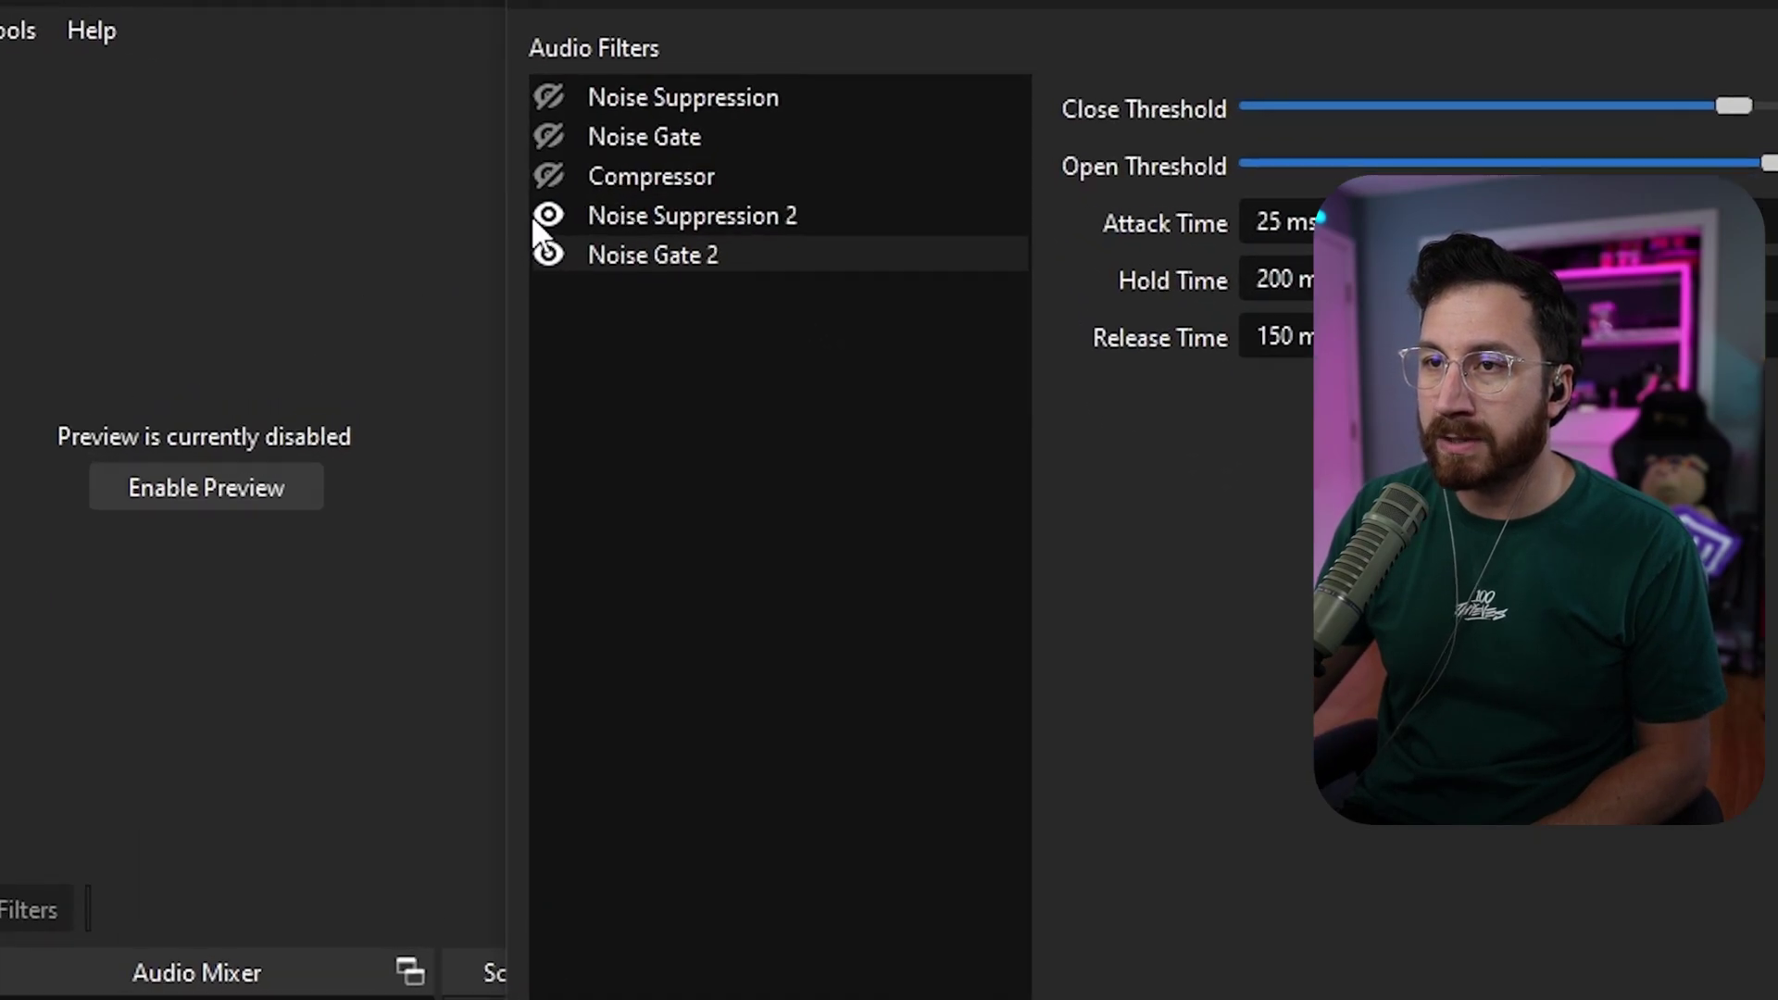
Step: Disable Noise Suppression 2 and lower Noise Gate 2's close threshold to -35 dB
{"action": "left_click", "coordinate": [548, 216]}
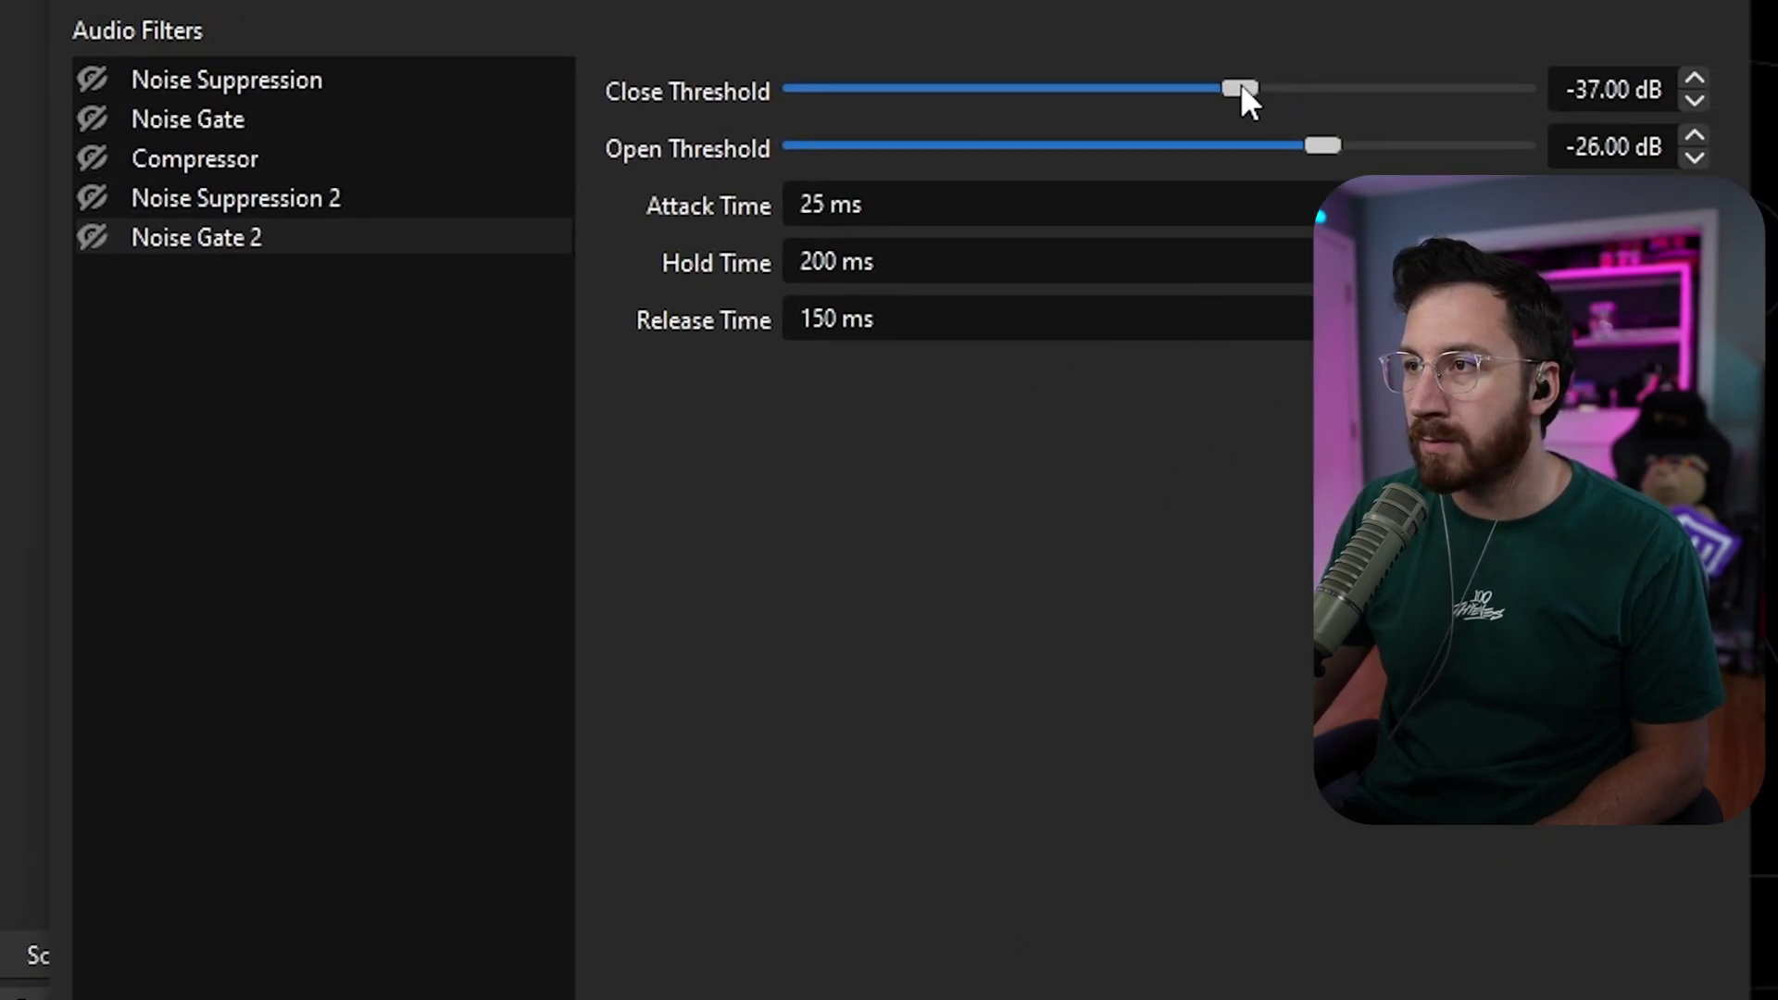
{"action": "left_click_drag", "start_coordinate": [1204, 85], "coordinate": [1201, 86]}
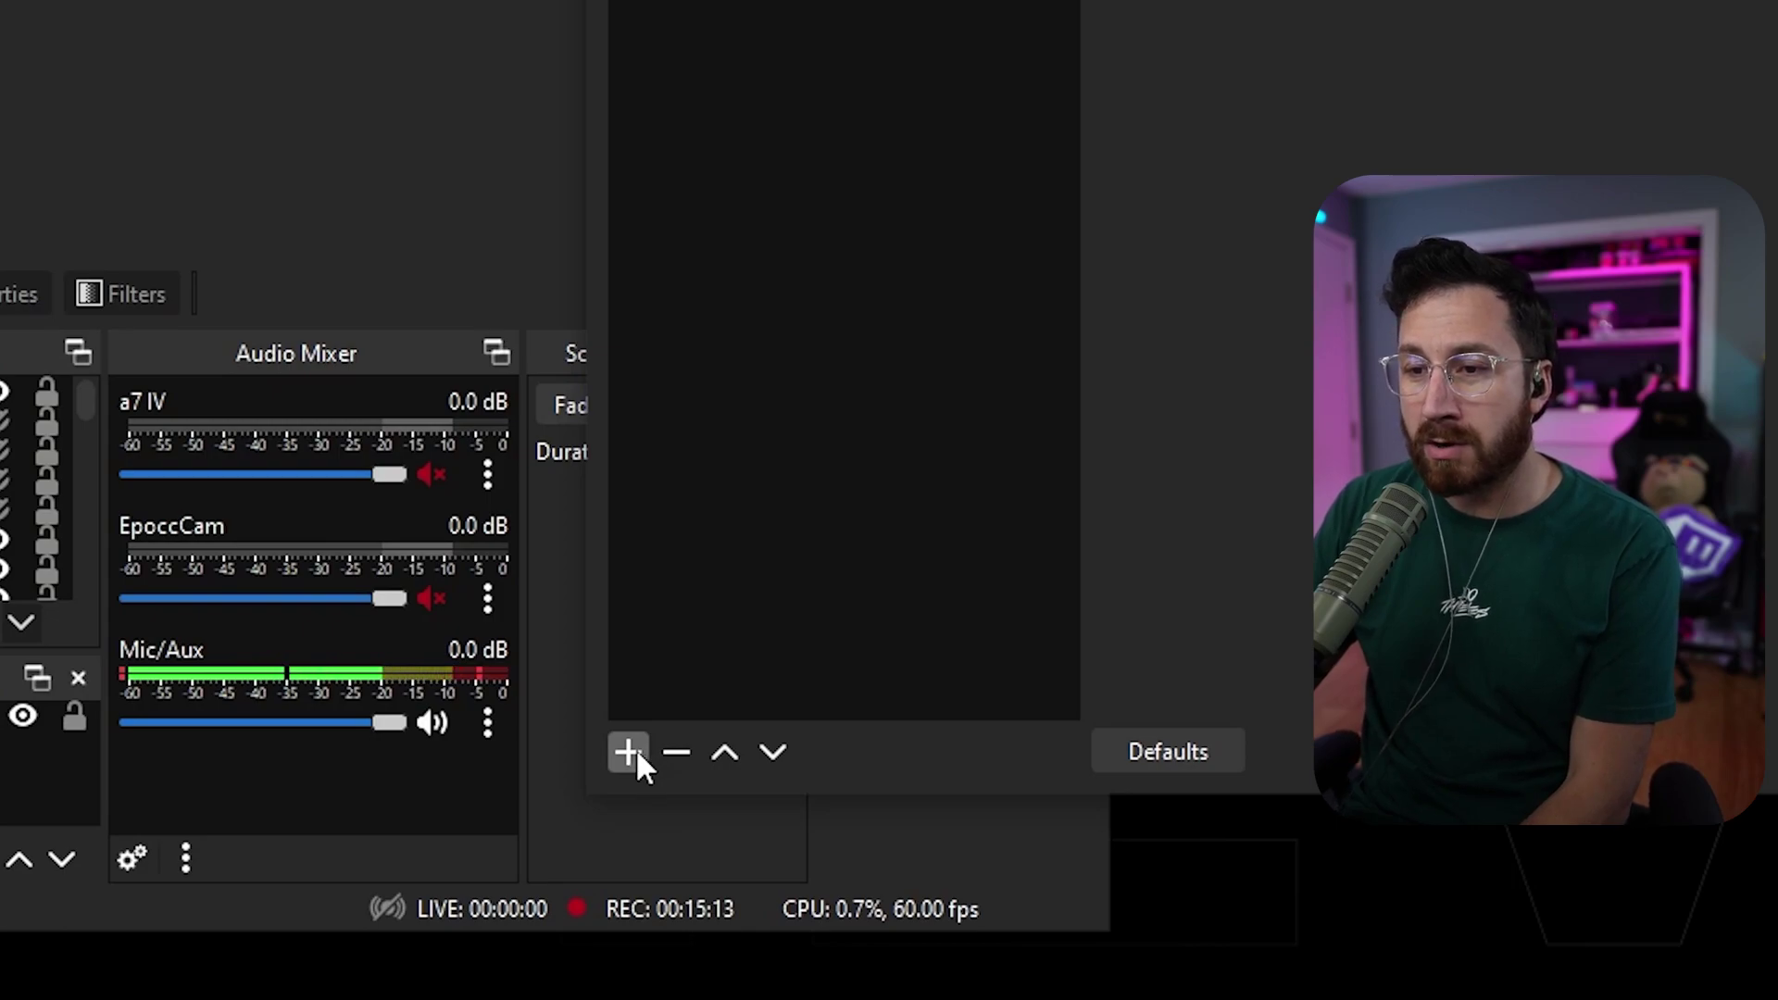
Step: Add a Compressor audio filter to Mic/Aux, accepting the default name 'Compressor 2'
{"action": "left_click", "coordinate": [628, 752]}
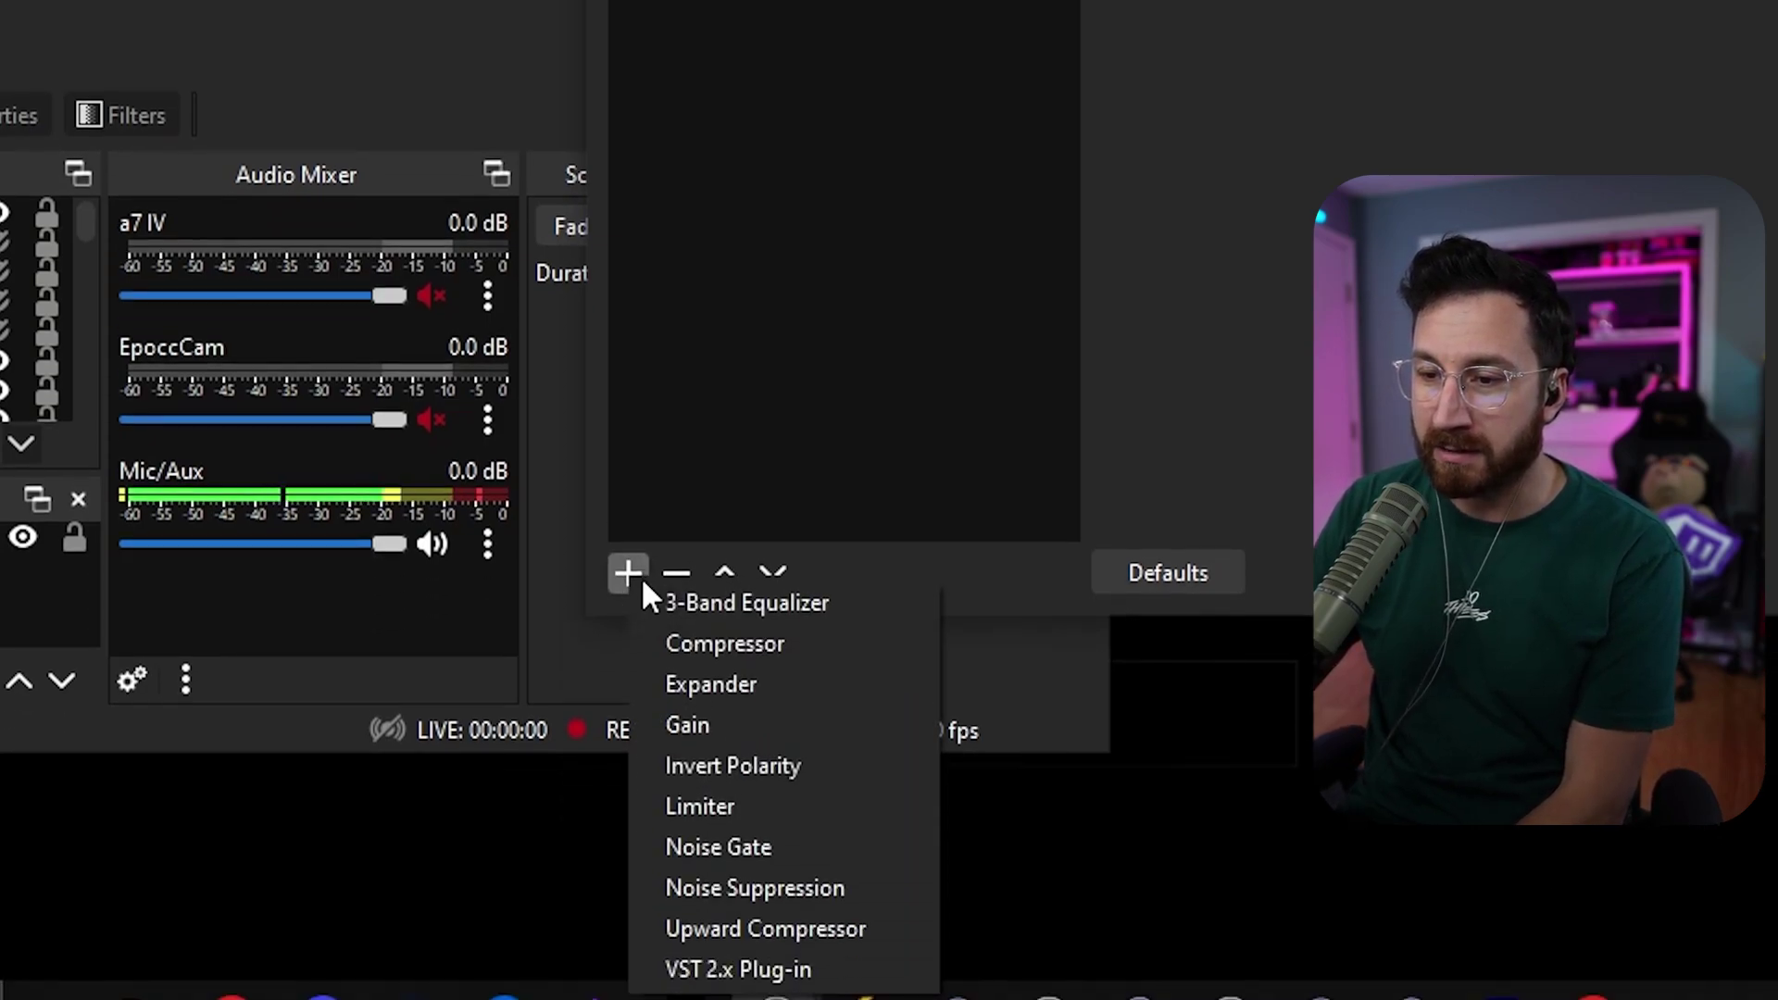
{"action": "left_click", "coordinate": [785, 643]}
{"action": "key", "text": "Return"}
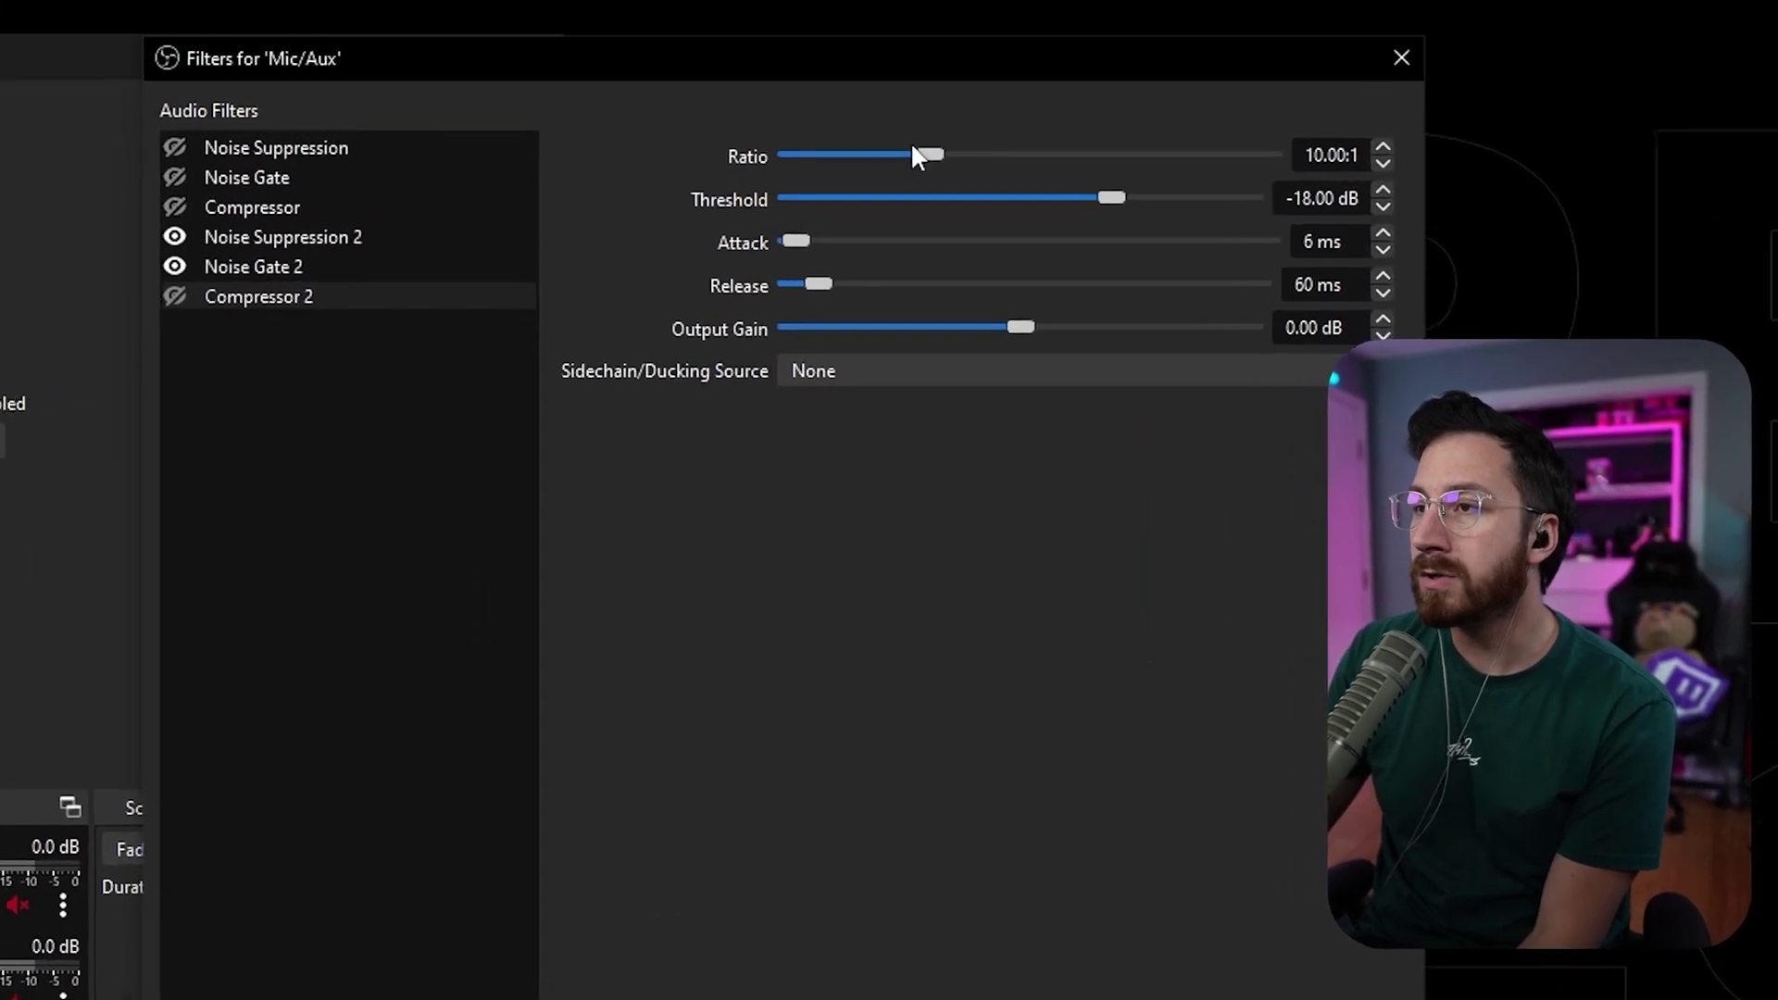
Step: Set Compressor 2's ratio to 4.00:1 and raise its output gain
{"action": "left_click_drag", "start_coordinate": [914, 156], "coordinate": [861, 157]}
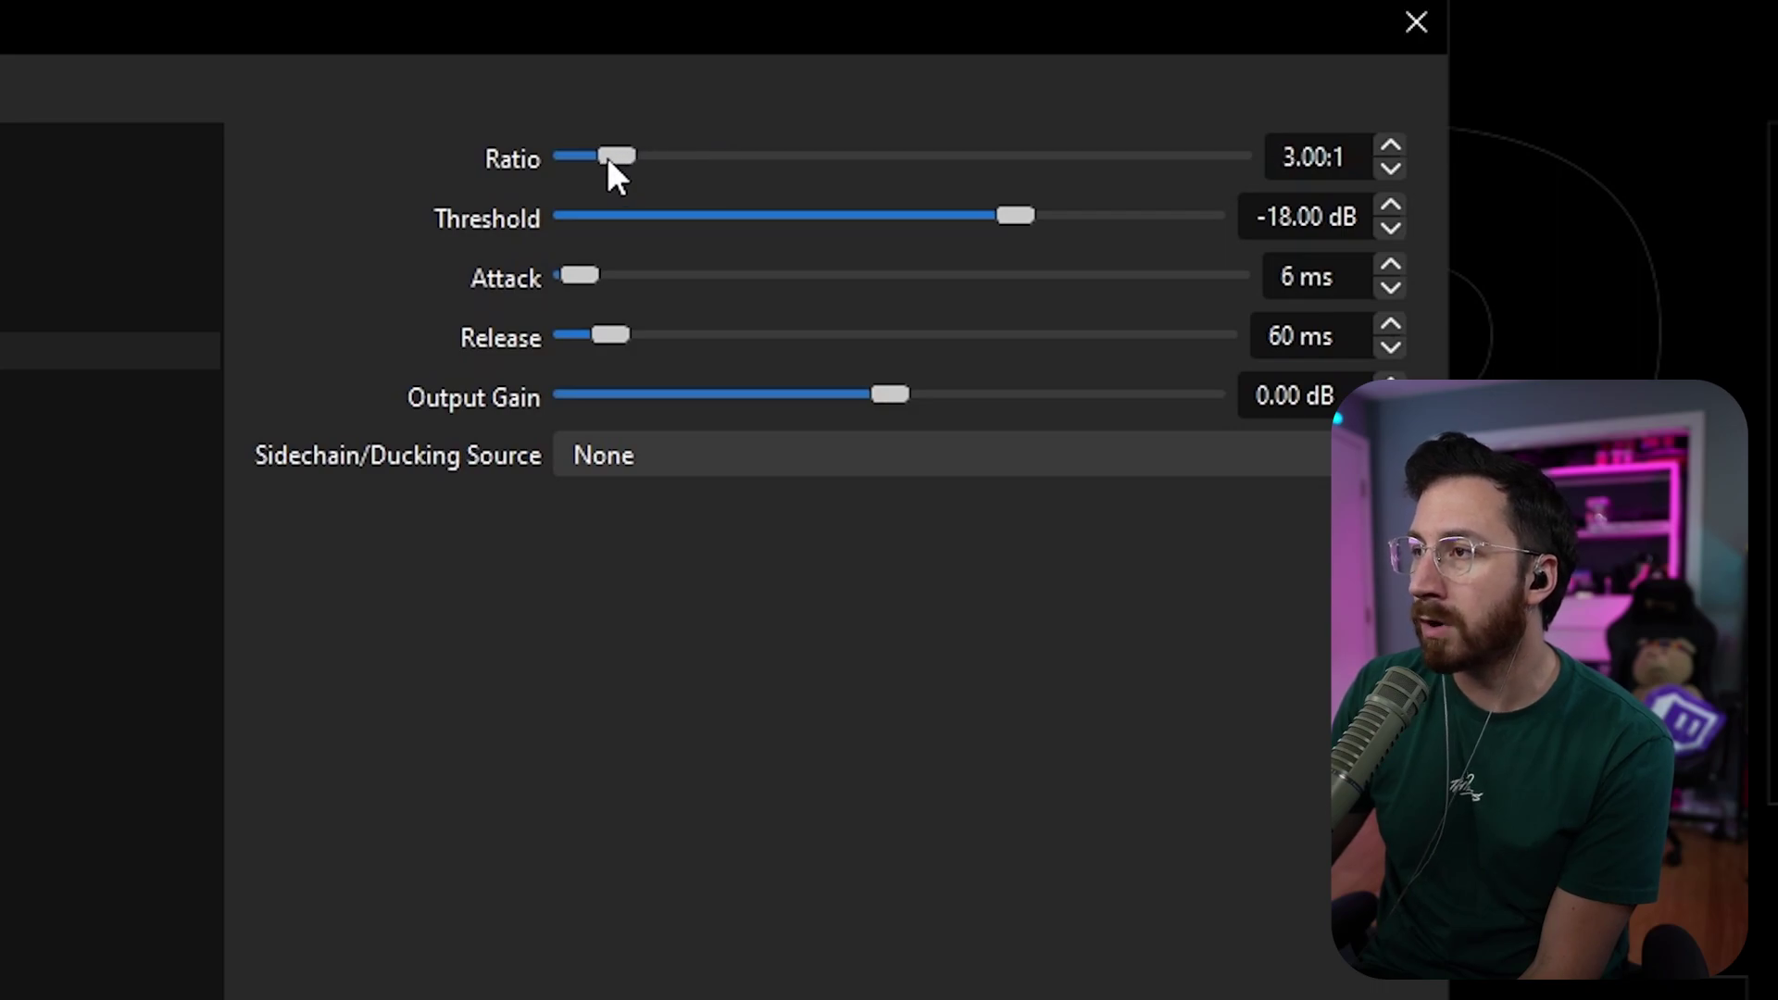
{"action": "left_click_drag", "start_coordinate": [609, 161], "coordinate": [629, 161]}
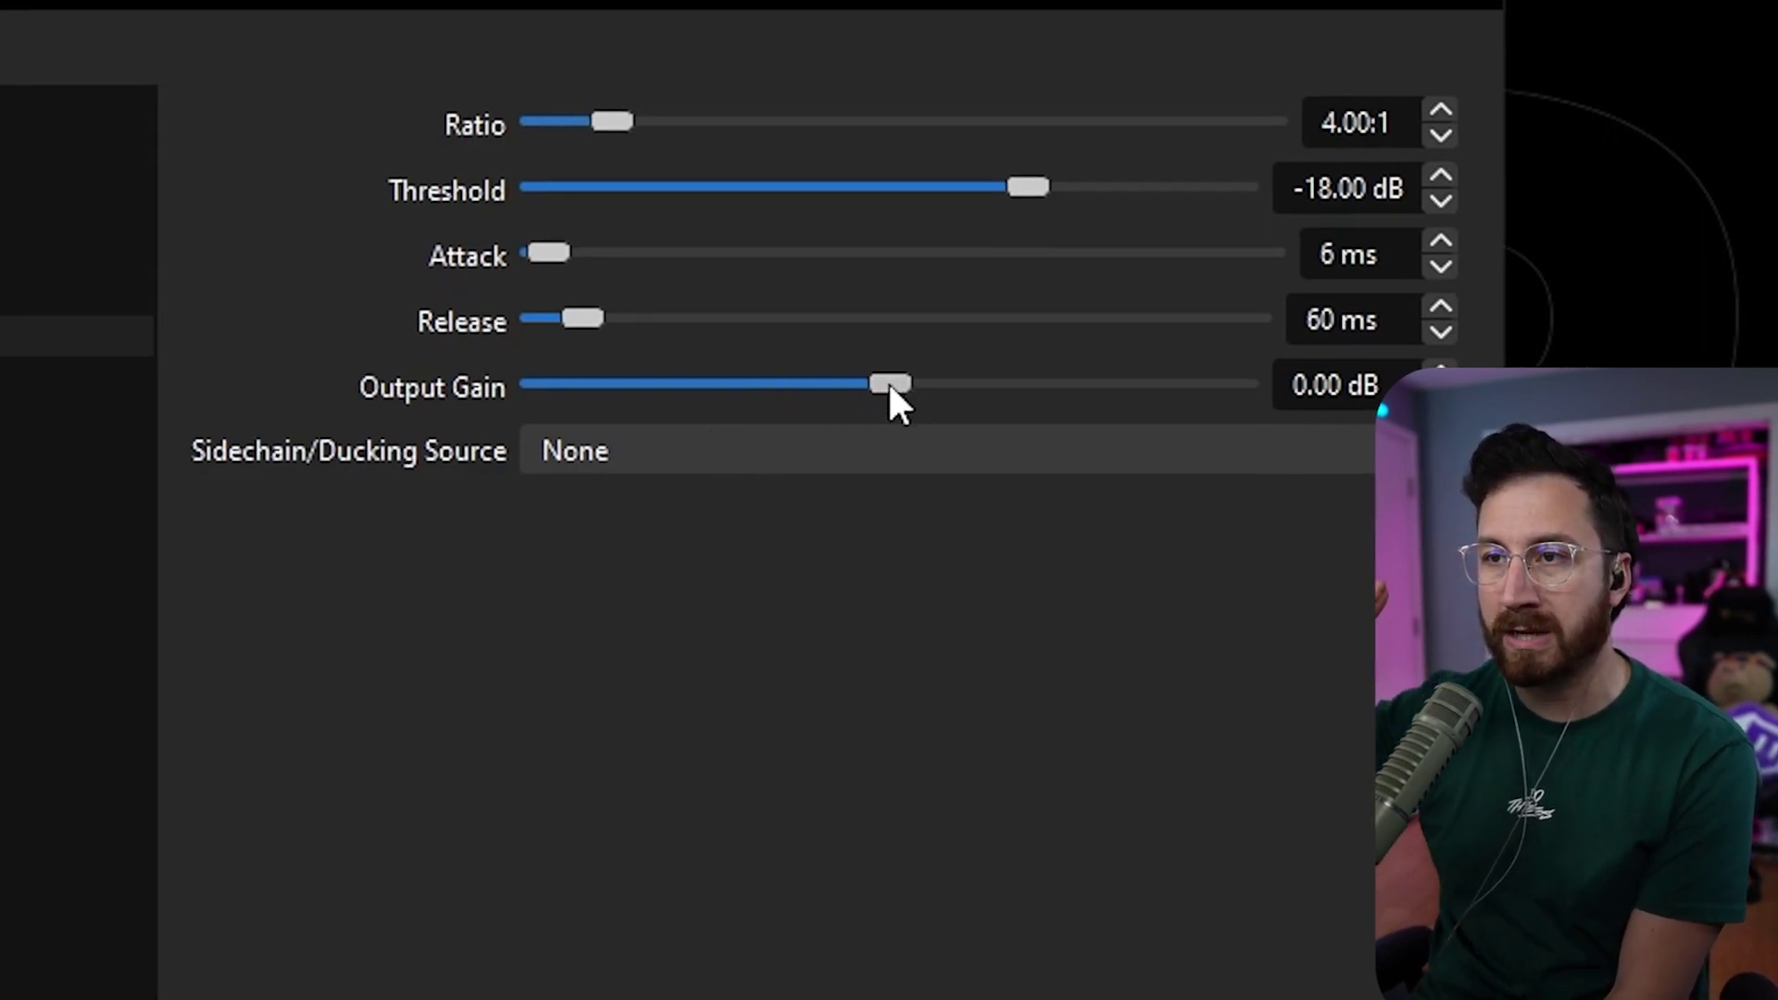
{"action": "left_click_drag", "start_coordinate": [891, 400], "coordinate": [942, 396]}
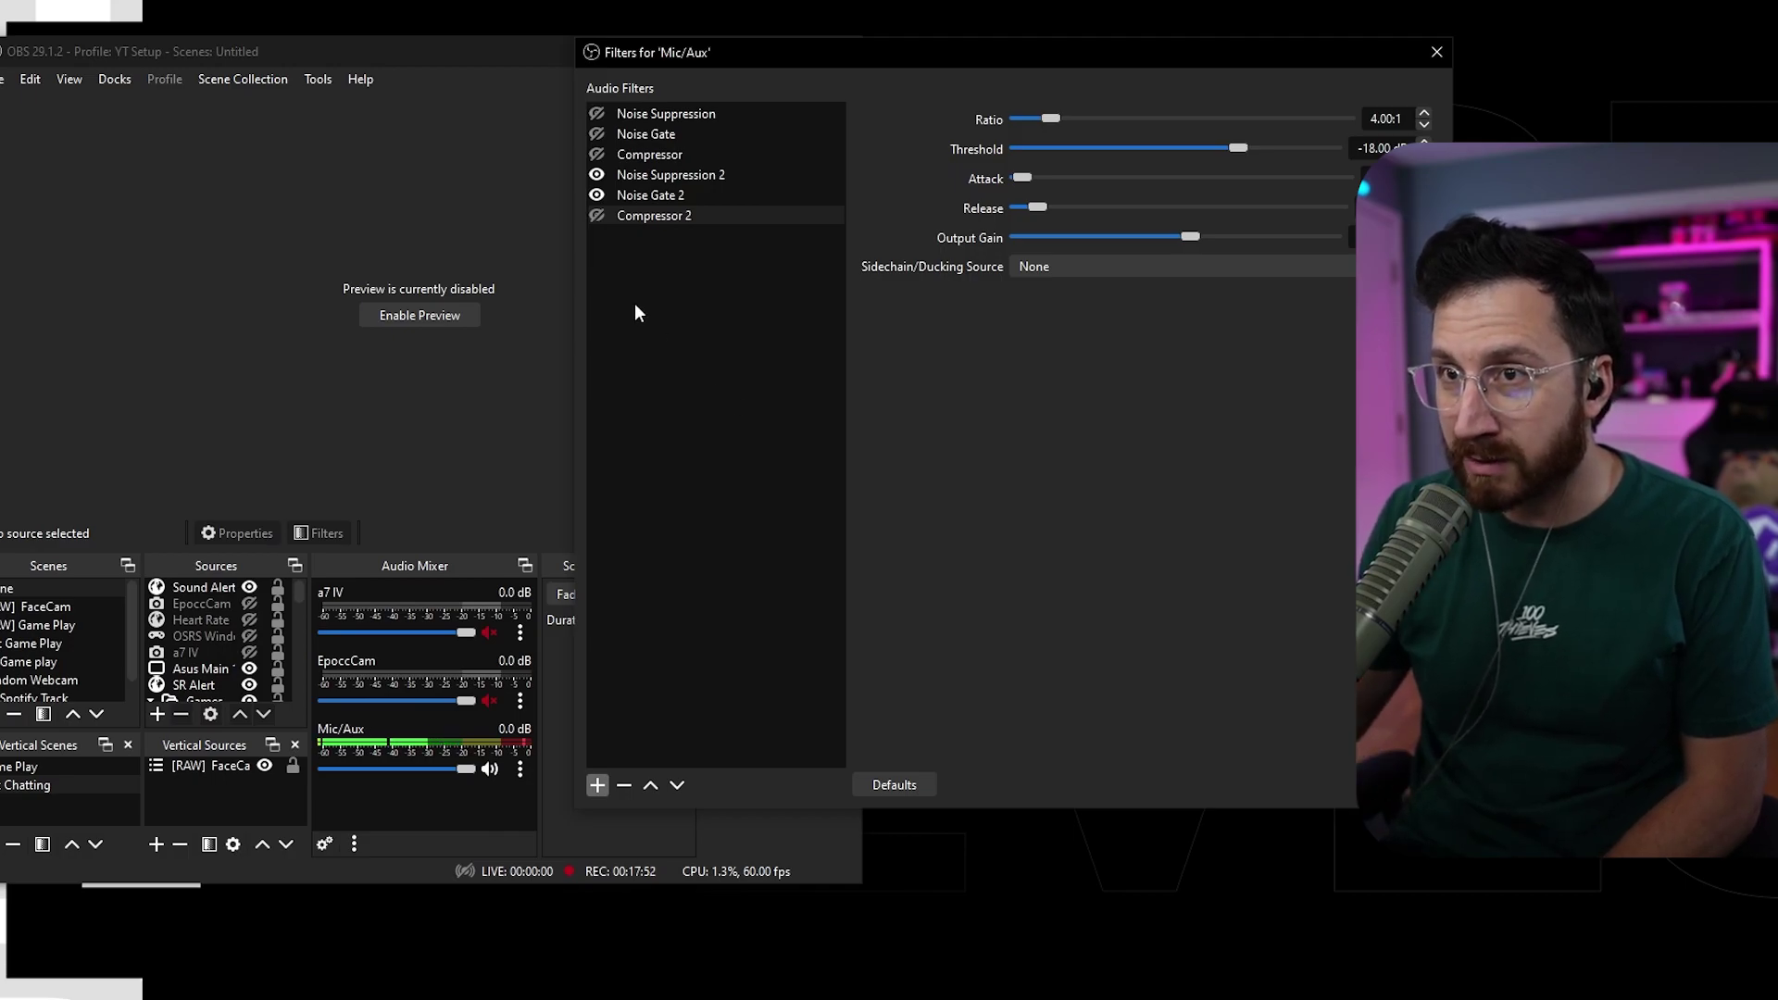
Step: Enable Compressor 2 in the Mic/Aux audio filters list
{"action": "left_click", "coordinate": [596, 215]}
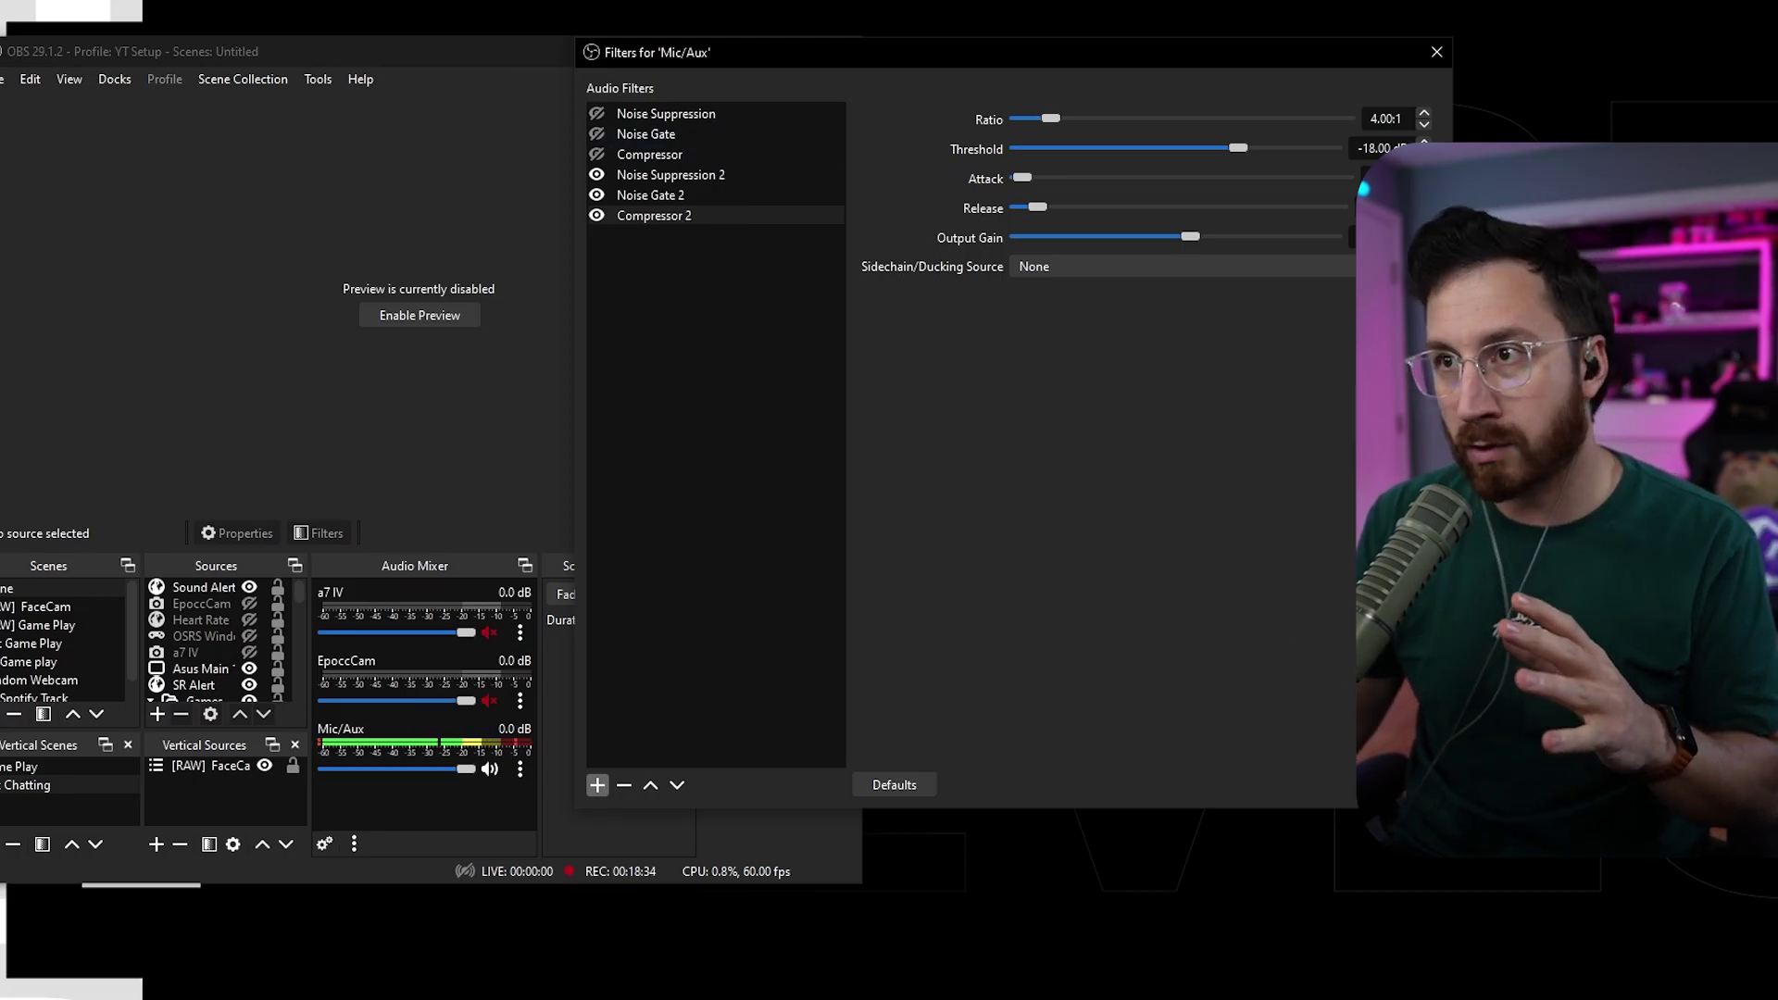
Step: Close the Mic/Aux Filters dialog and move the OBS main window to the screen centre
{"action": "key", "text": "Escape"}
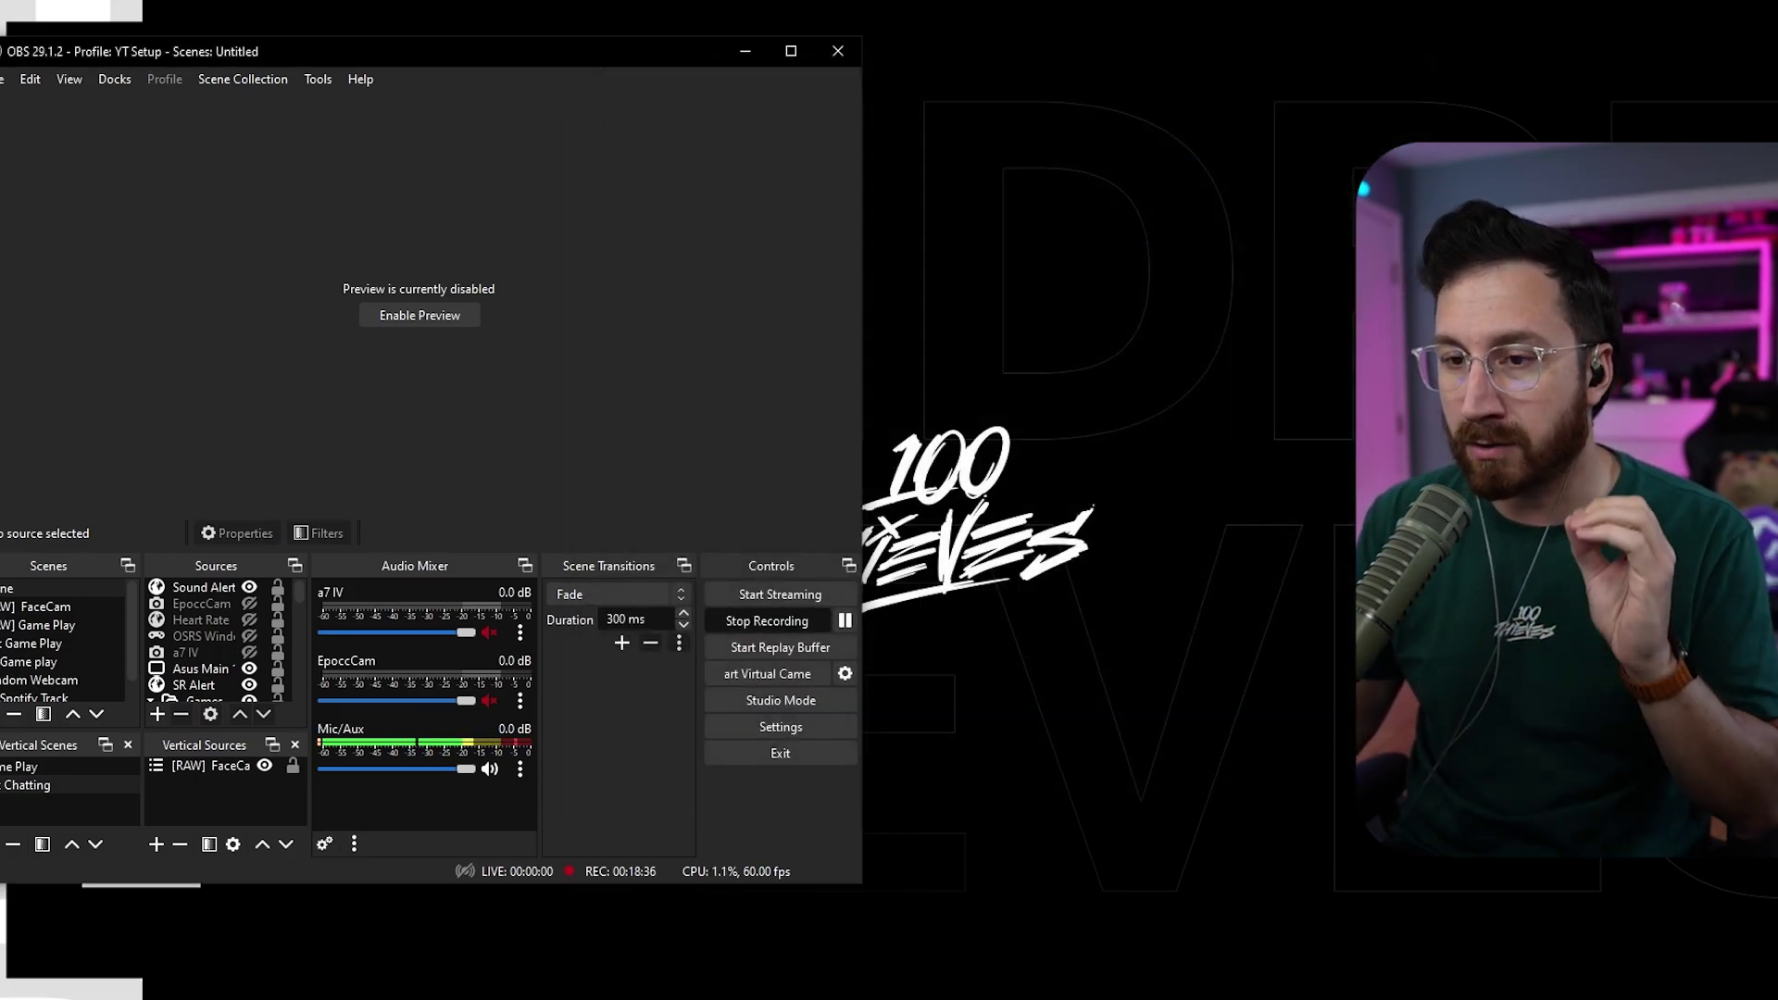
{"action": "left_click_drag", "start_coordinate": [512, 54], "coordinate": [950, 52]}
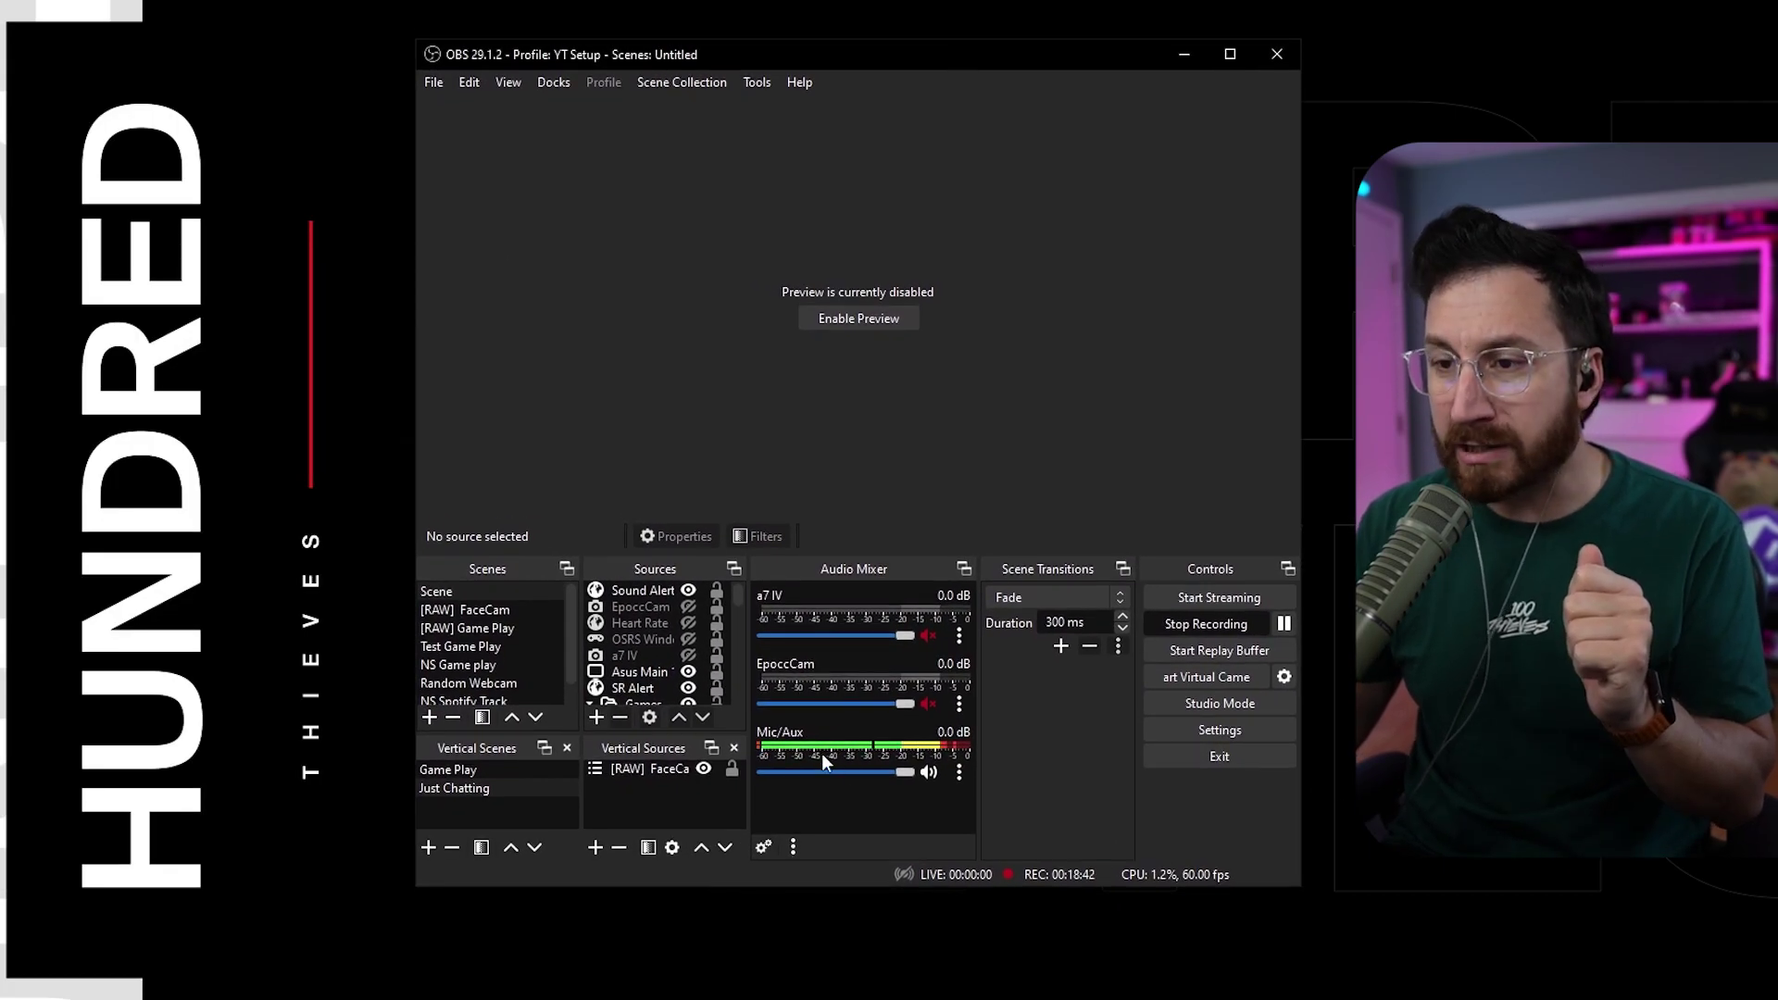